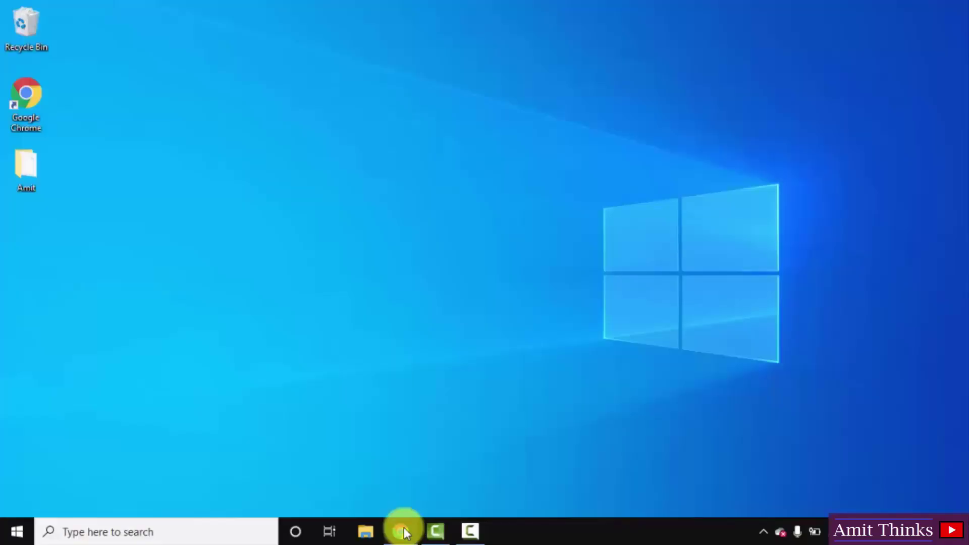
- Search Google for python in Chrome and bring up python.org's Python 3.10.2 Windows download
left_click(402, 530)
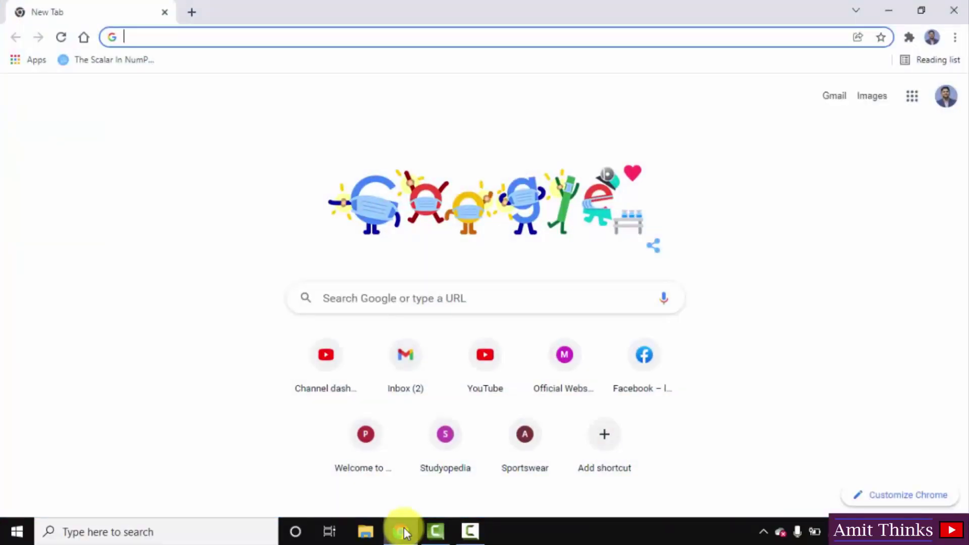
left_click(392, 302)
type("python")
key("Return")
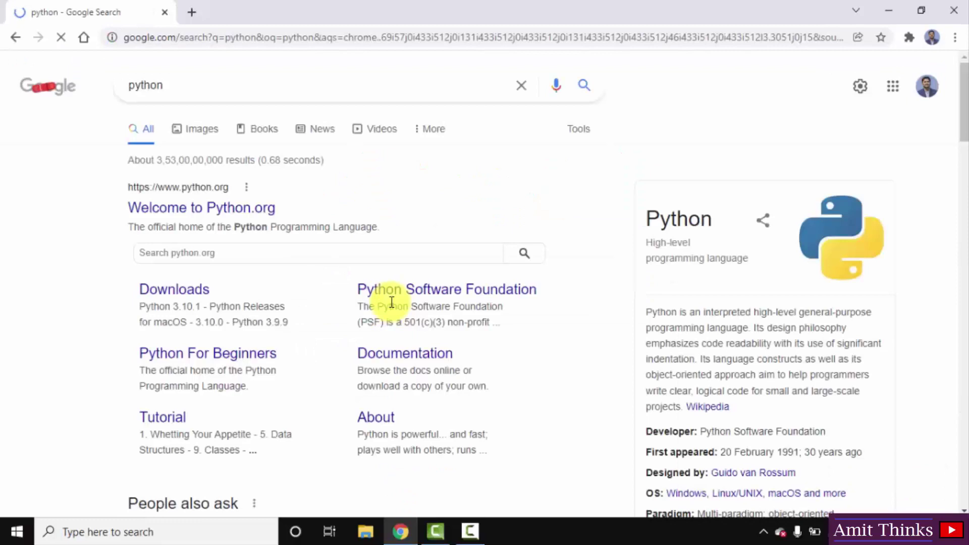
left_click(205, 217)
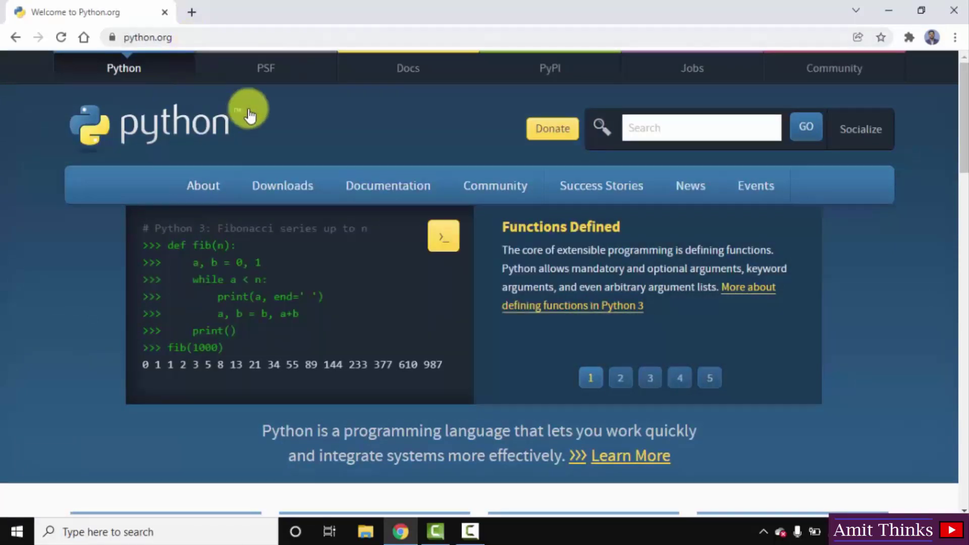
mouse_move(297, 201)
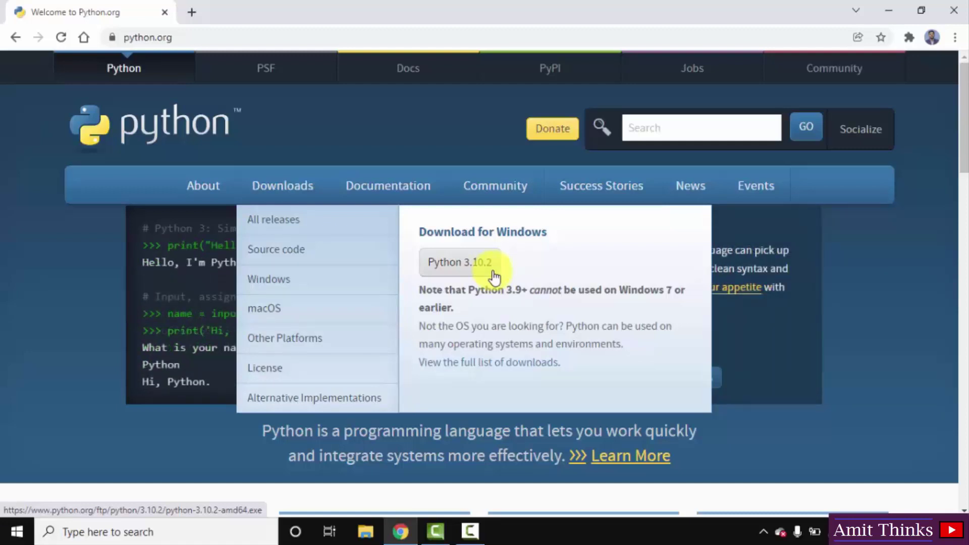
- Download python-3.10.2-amd64.exe and run the installer
left_click(494, 277)
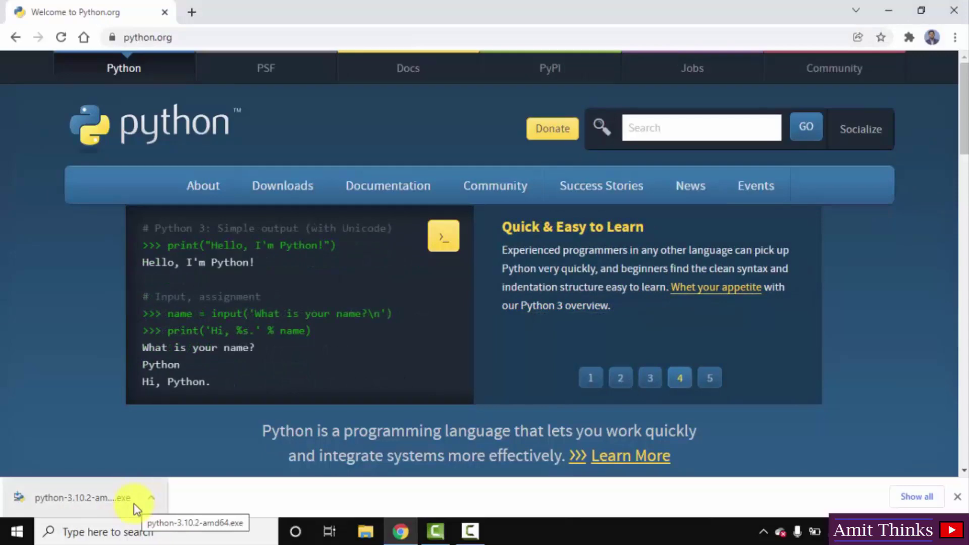
left_click(134, 504)
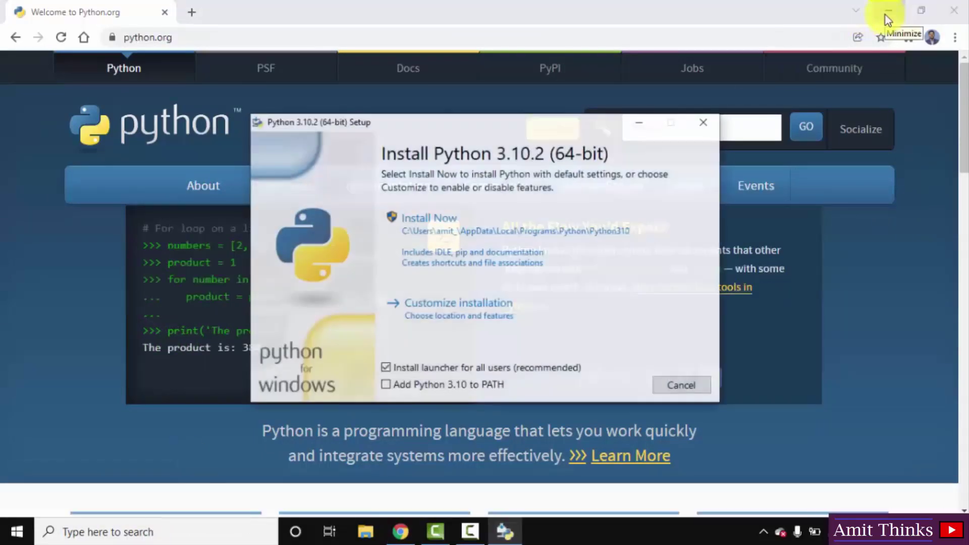
- Add Python 3.10 to PATH, keep all optional features, and install for all users in C:\Program Files\Python310
left_click(888, 19)
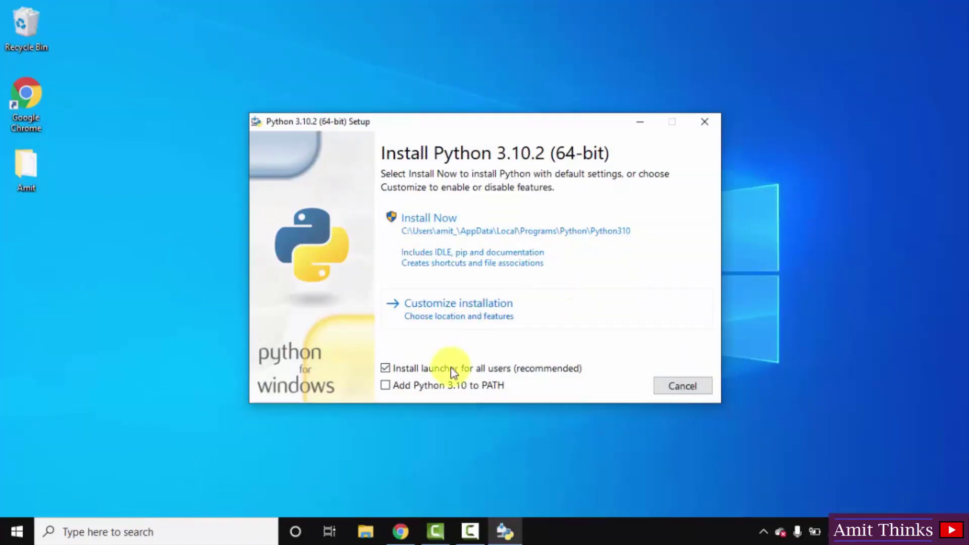
left_click(385, 385)
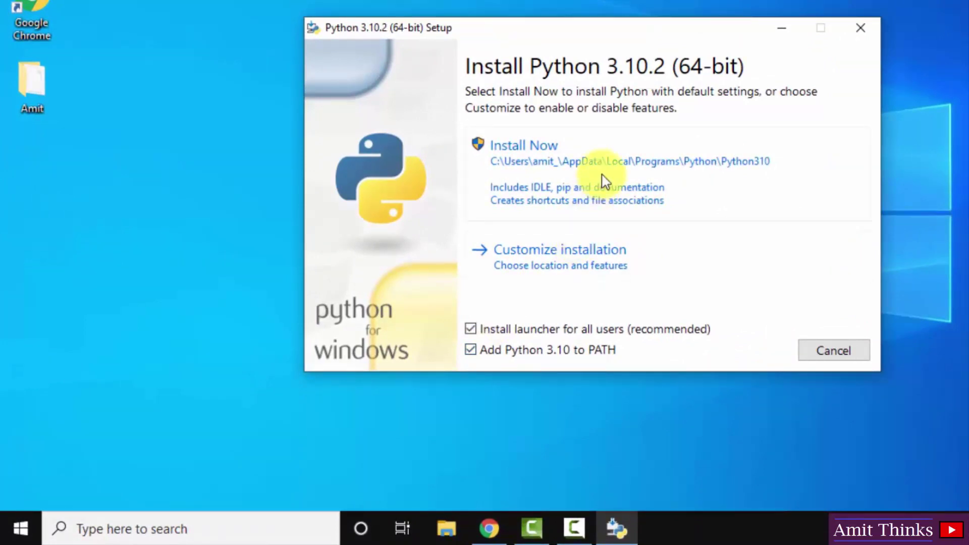
left_click(608, 269)
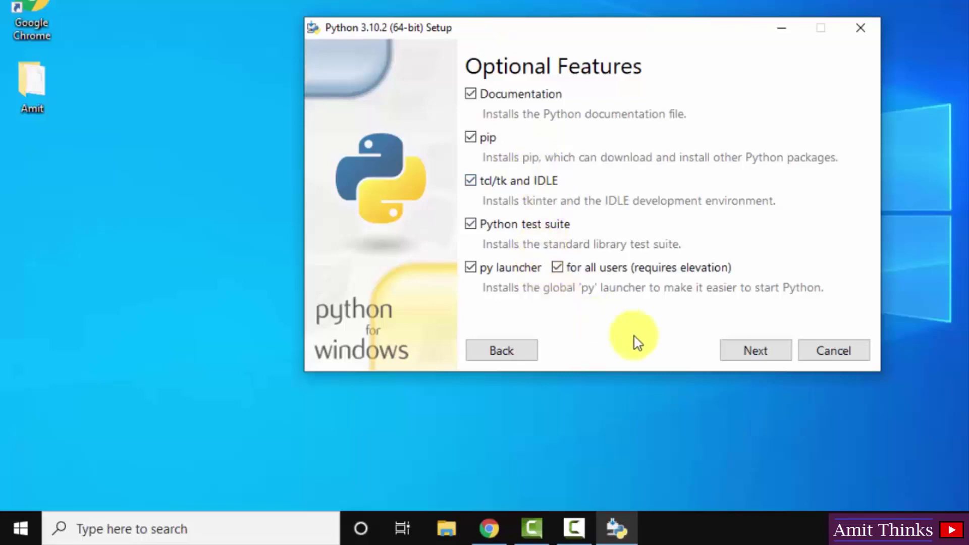
left_click(757, 352)
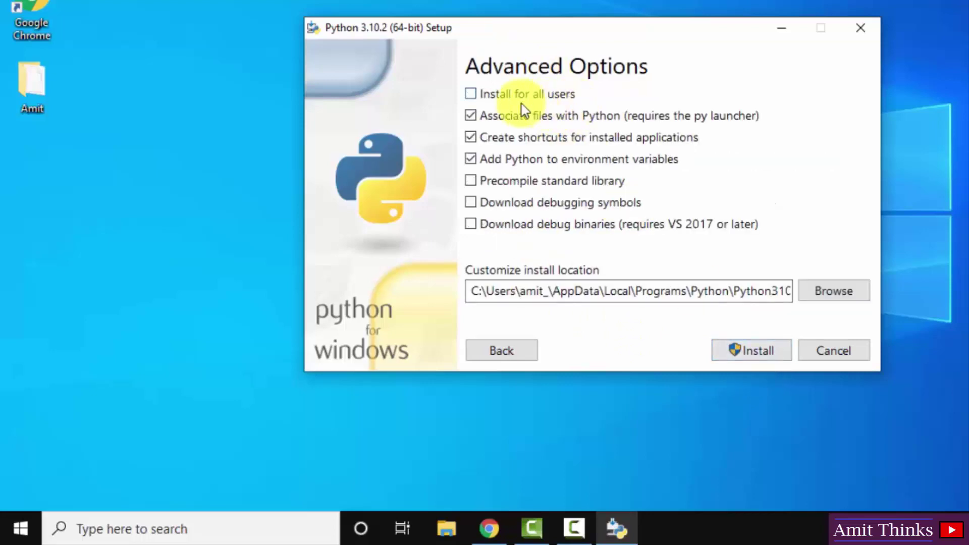
left_click(474, 98)
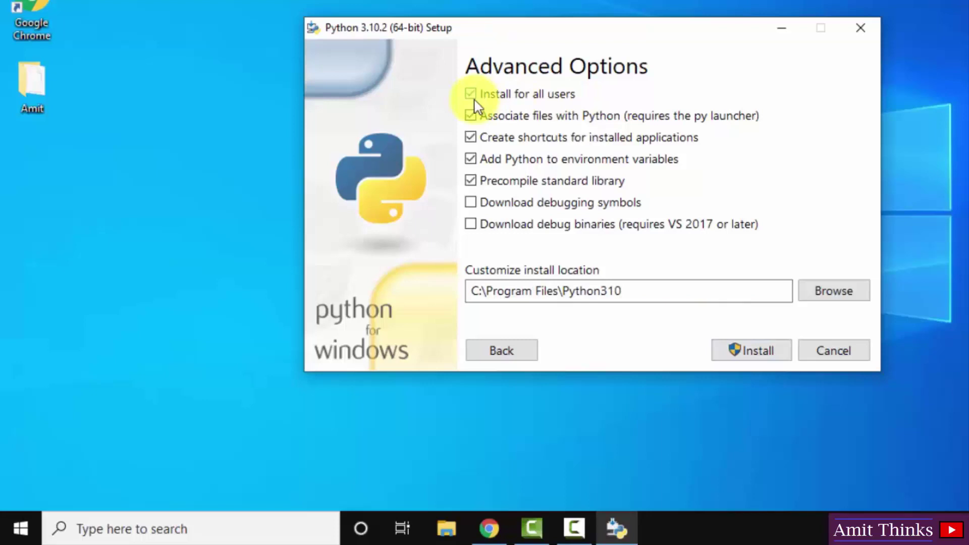
left_click(568, 291)
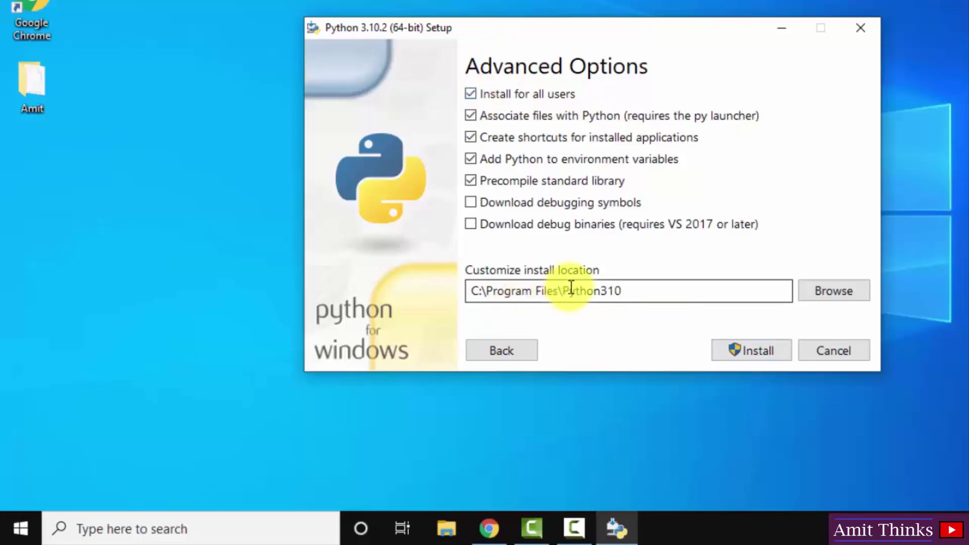
left_click(633, 289)
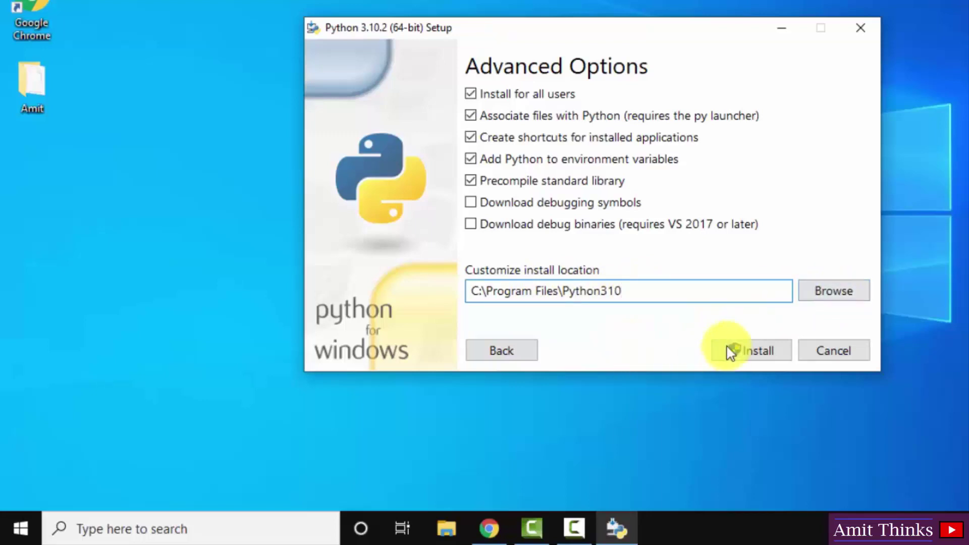
- Install Python 3.10.2 with the custom all-users settings until Setup was successful appears
left_click(757, 354)
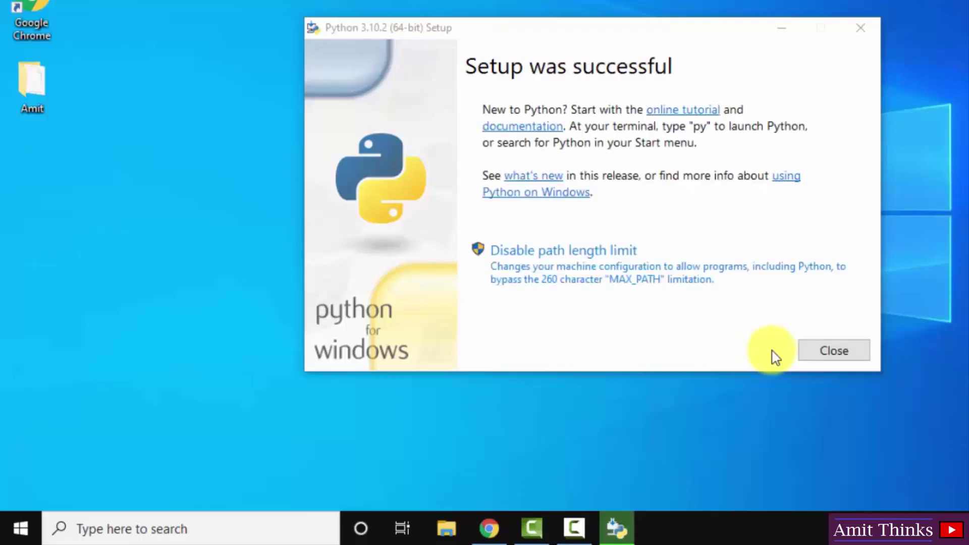
- Close the Python 3.10.2 installer from its Setup was successful page
left_click(848, 350)
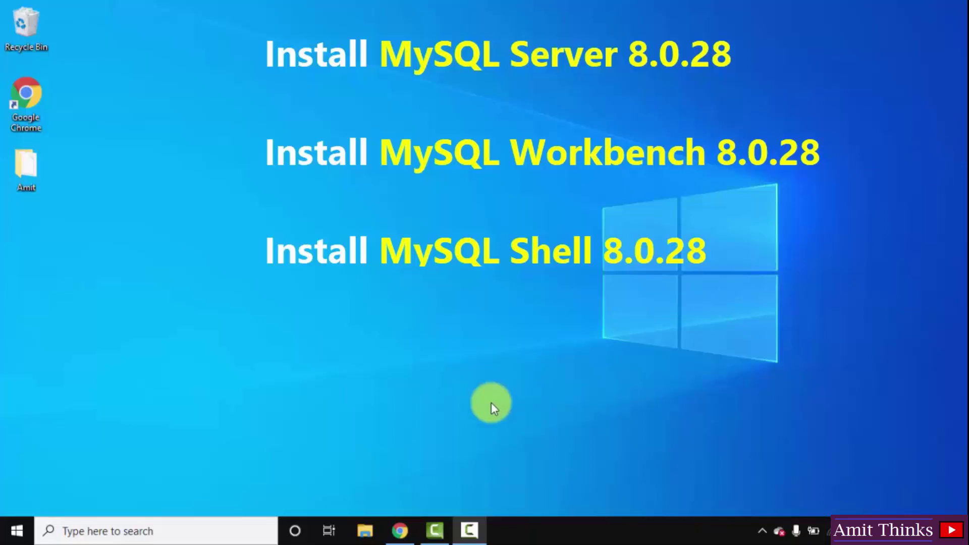
- Search Google for mysql, open mysql.com, and go to MySQL Community (GPL) Downloads
left_click(397, 529)
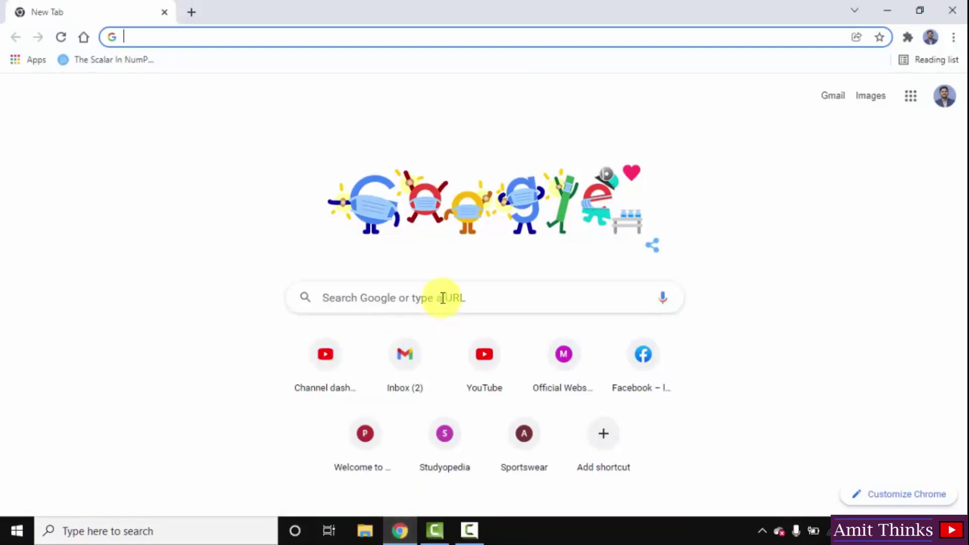
left_click(442, 298)
type("mysql")
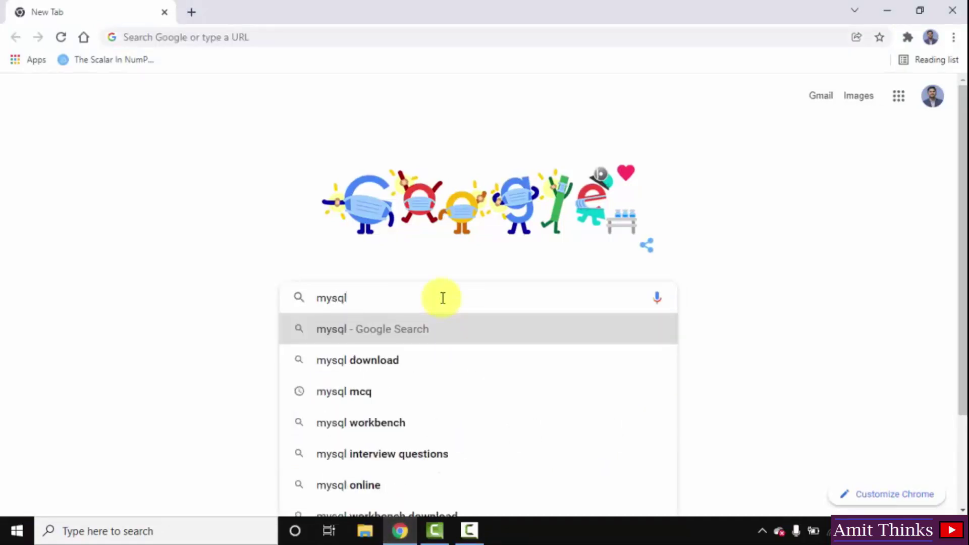
key("Return")
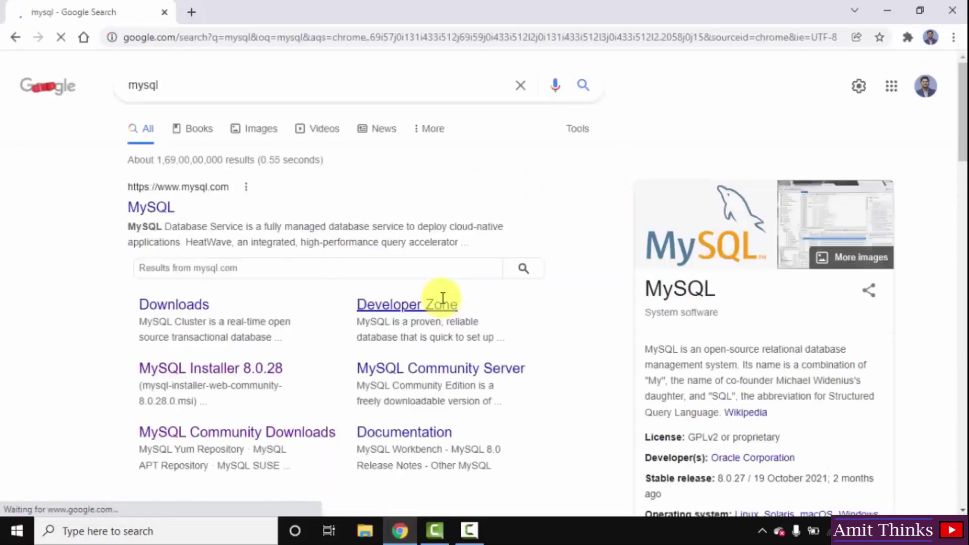
left_click(167, 216)
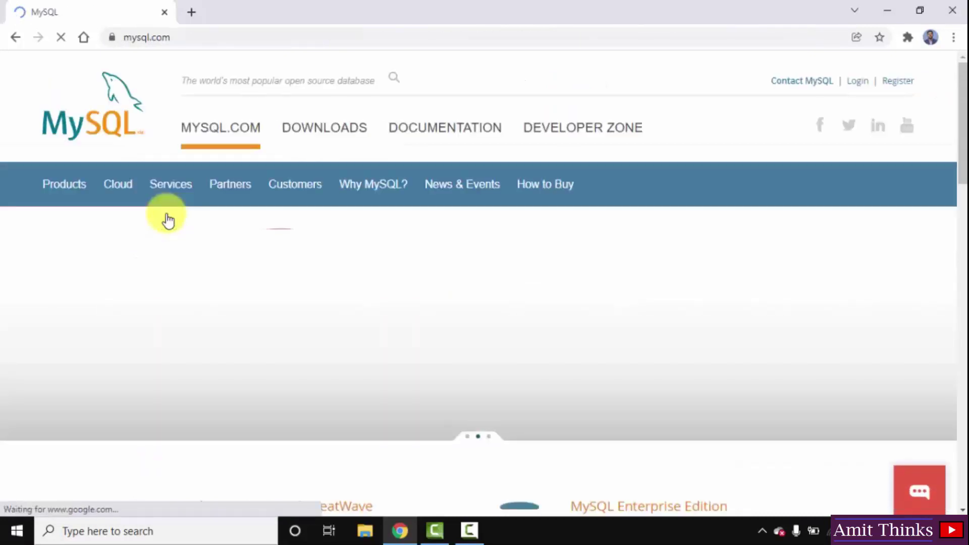
left_click(315, 140)
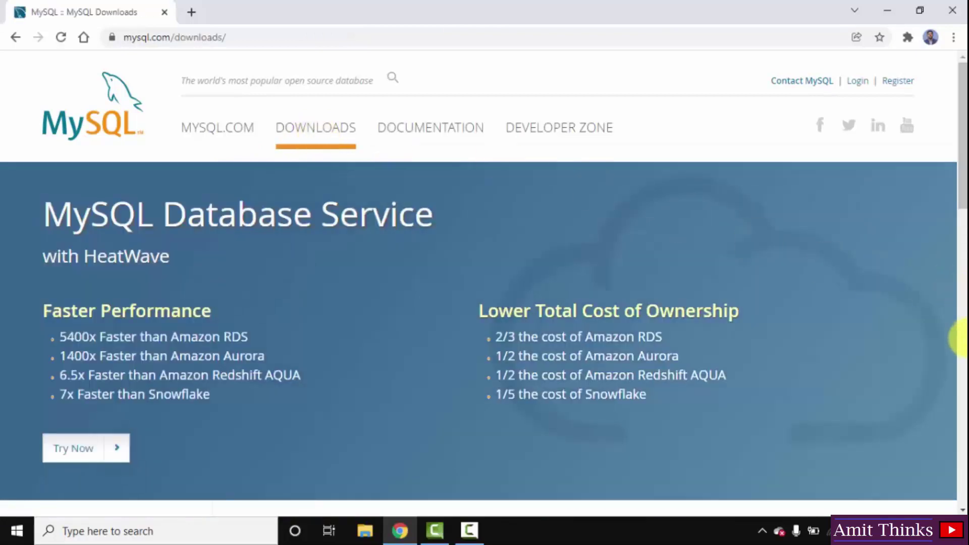
left_click(962, 339)
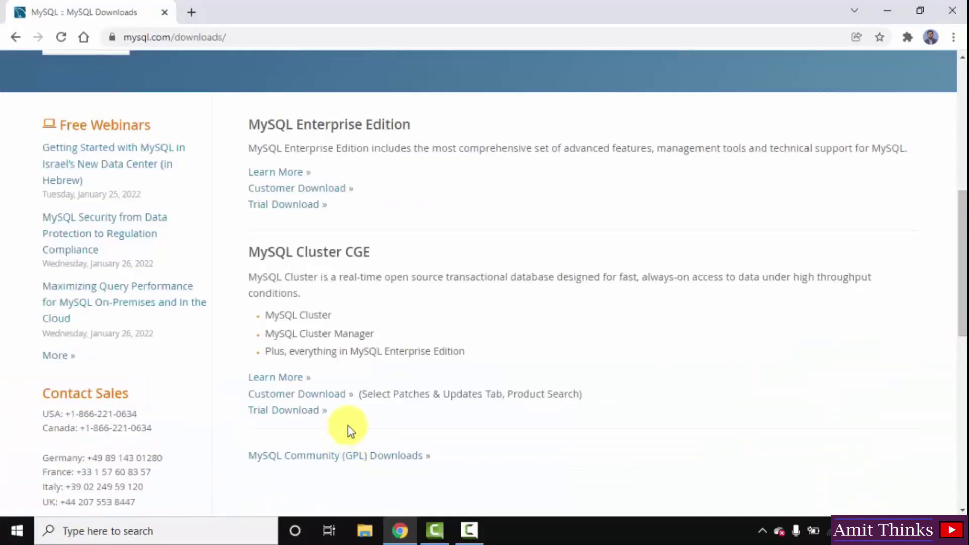
left_click(421, 457)
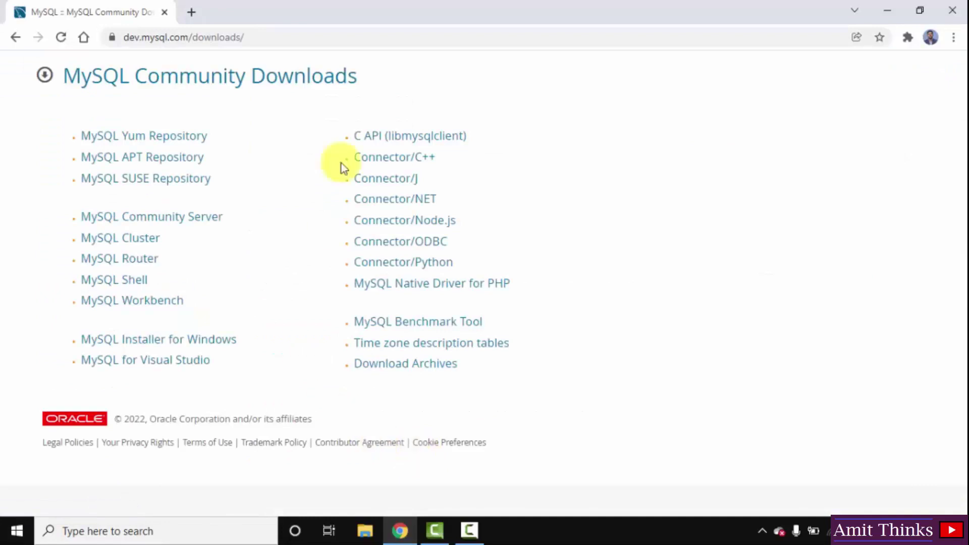
- Open the MySQL Installer for Windows page and note the 435.7M full installer size
left_click(230, 342)
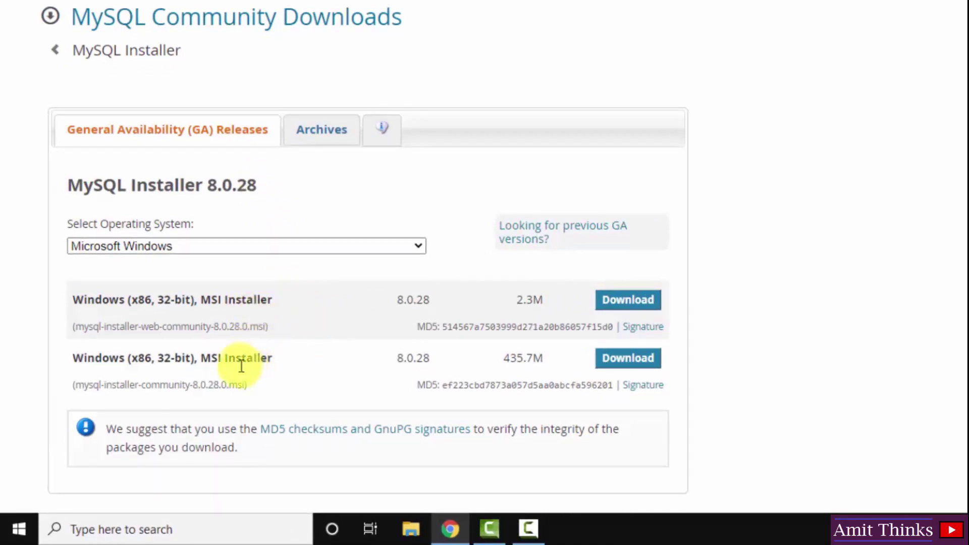
double_click(511, 357)
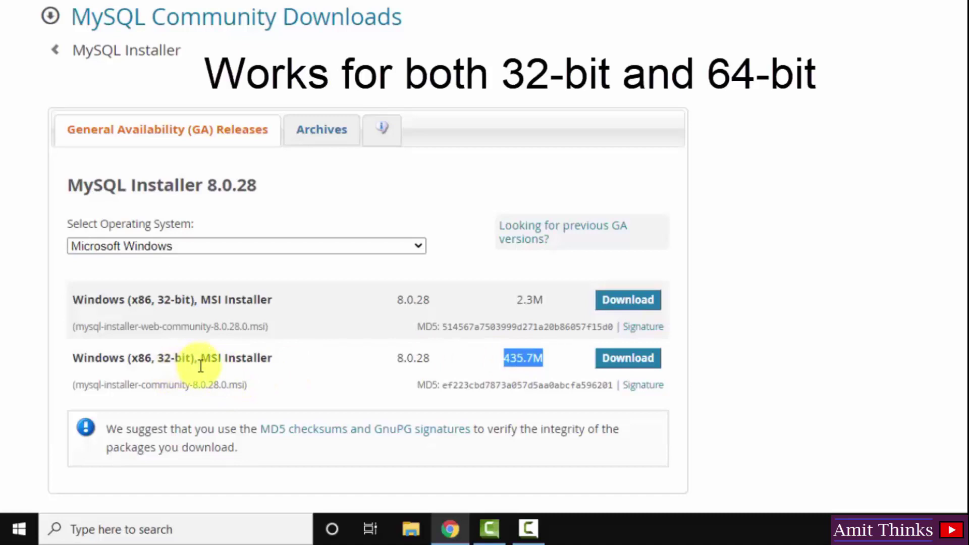
left_click(20, 530)
- Confirm in About your PC that the system type is 64-bit, then minimize Settings
type("about")
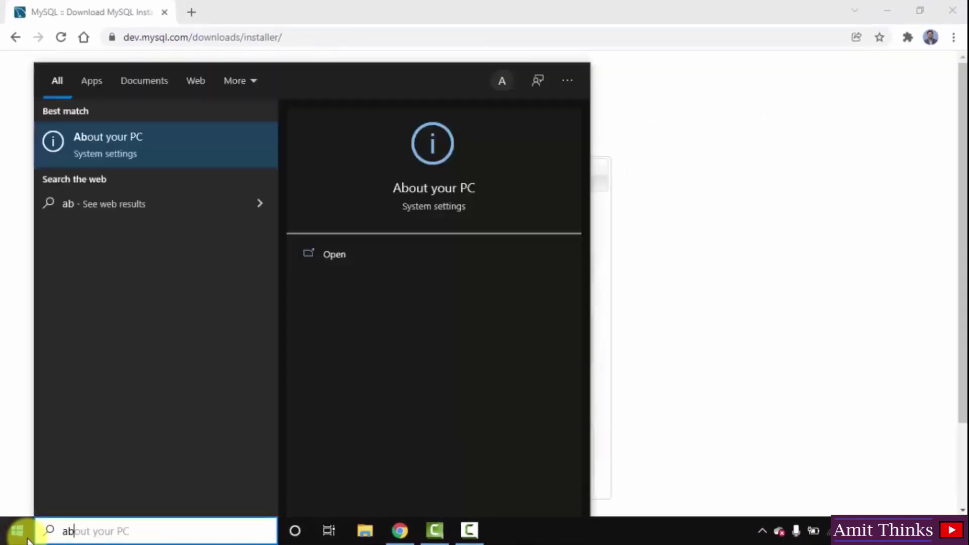
left_click(360, 246)
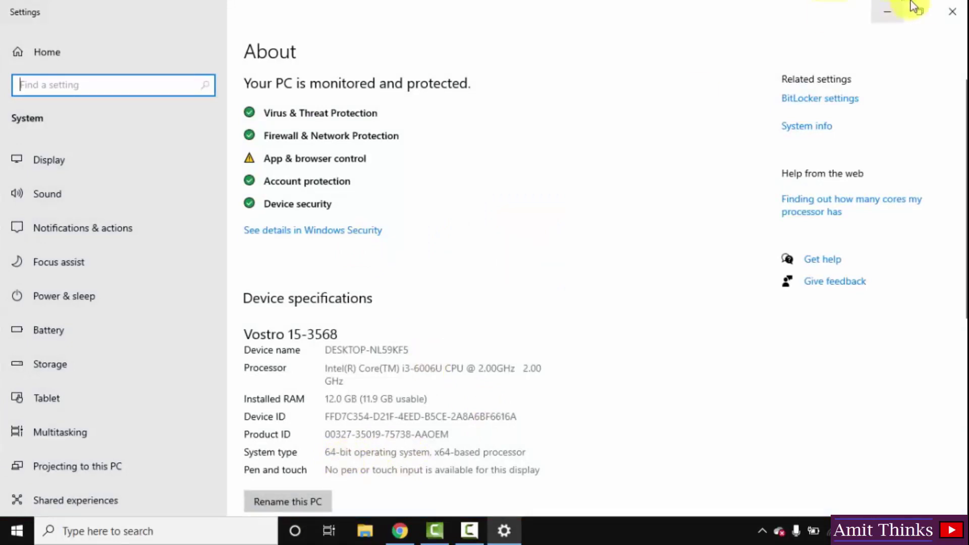
left_click(894, 7)
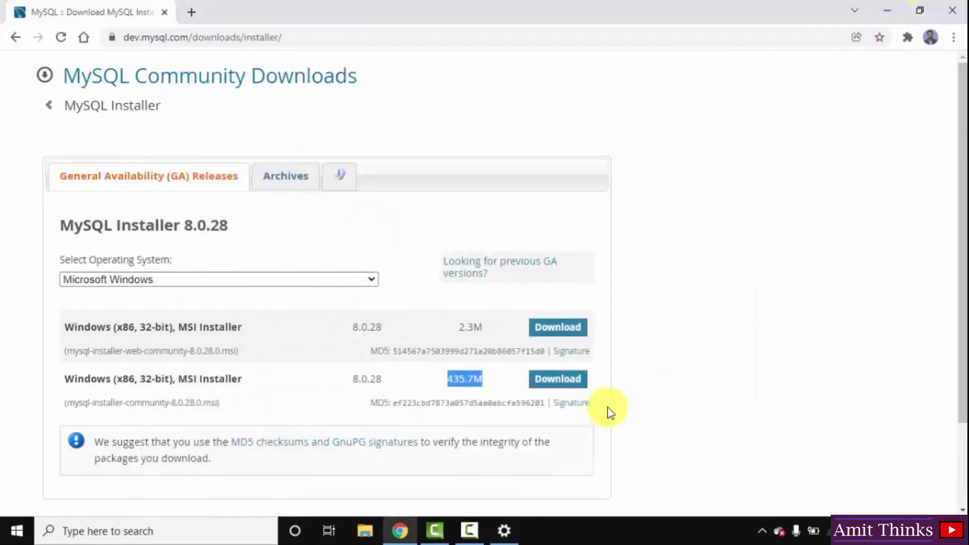
- Download the 435.7M MySQL Installer 8.0.28 MSI without logging in and open it
left_click(564, 380)
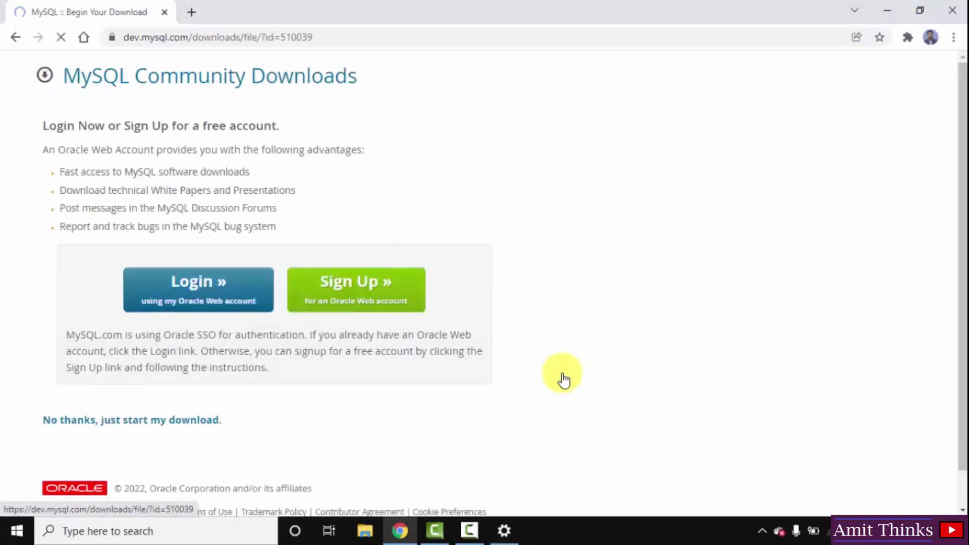
left_click(171, 425)
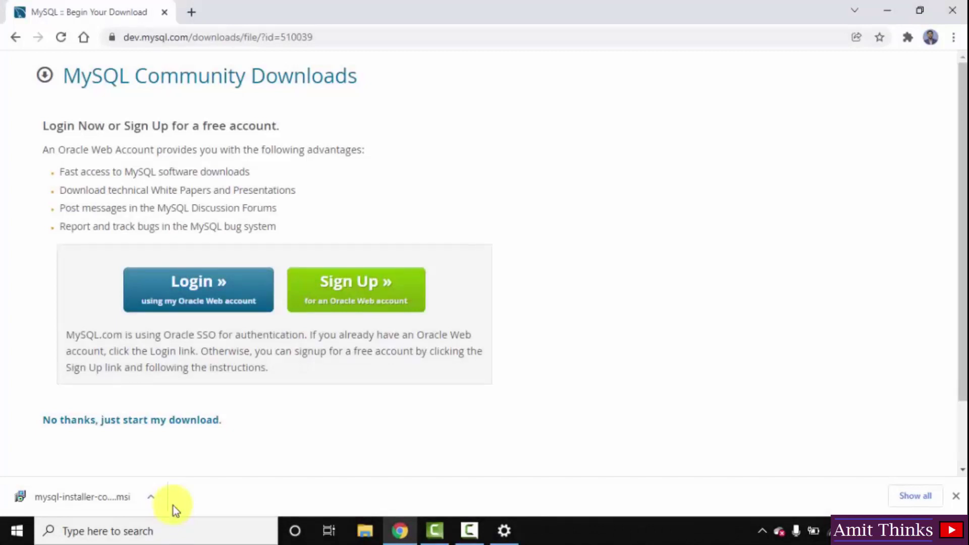
left_click(95, 507)
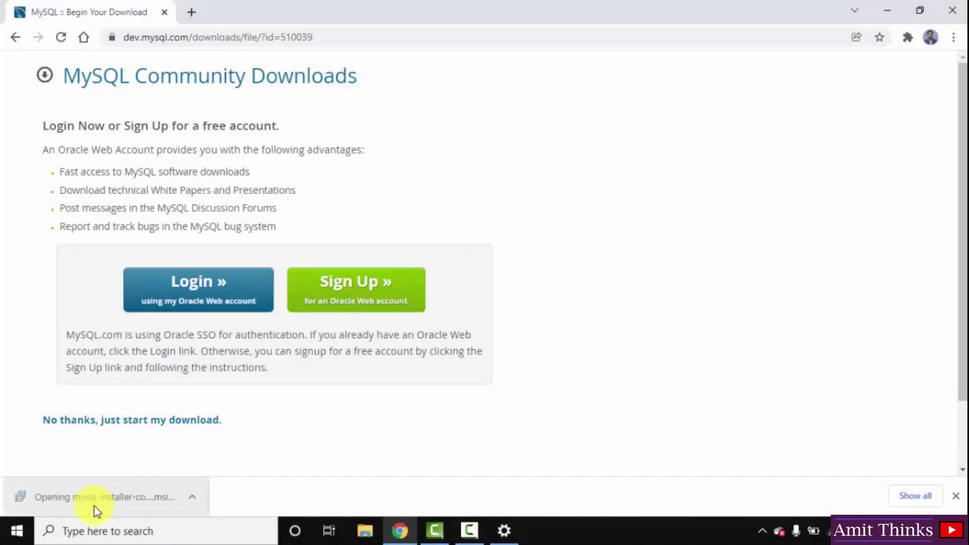
- Minimize Chrome and pick the Custom setup type in MySQL Installer
left_click(897, 6)
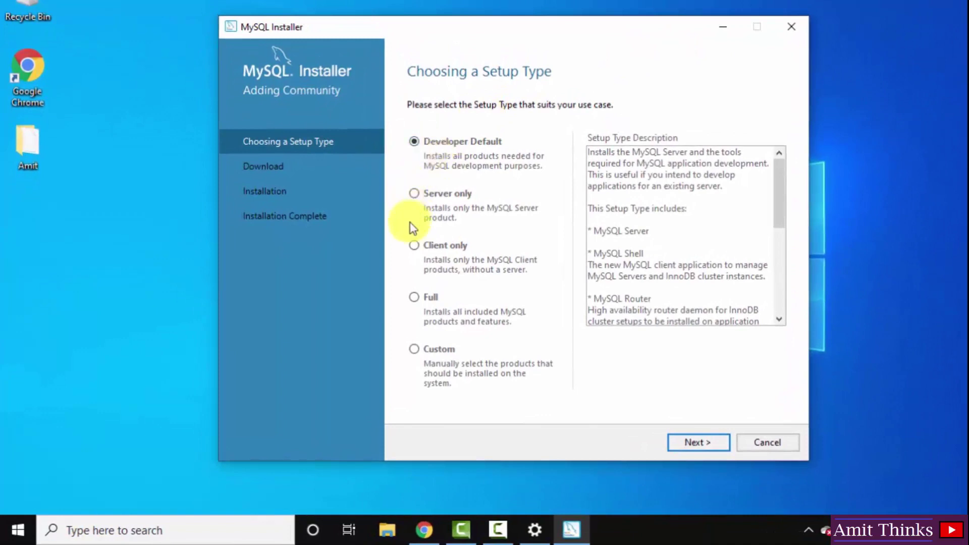
left_click(415, 352)
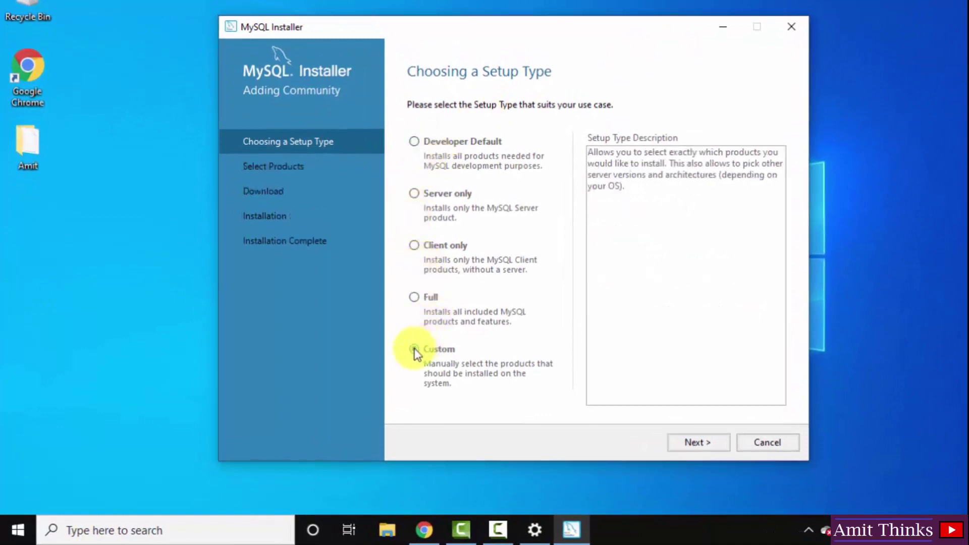
- Add MySQL Server 8.0.28 - X64 to the products to install
left_click(711, 442)
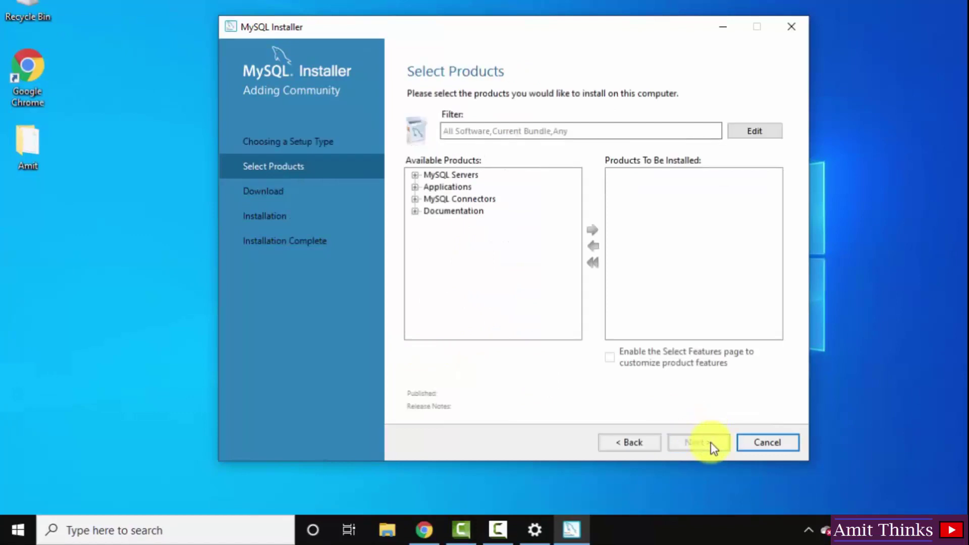
left_click(415, 175)
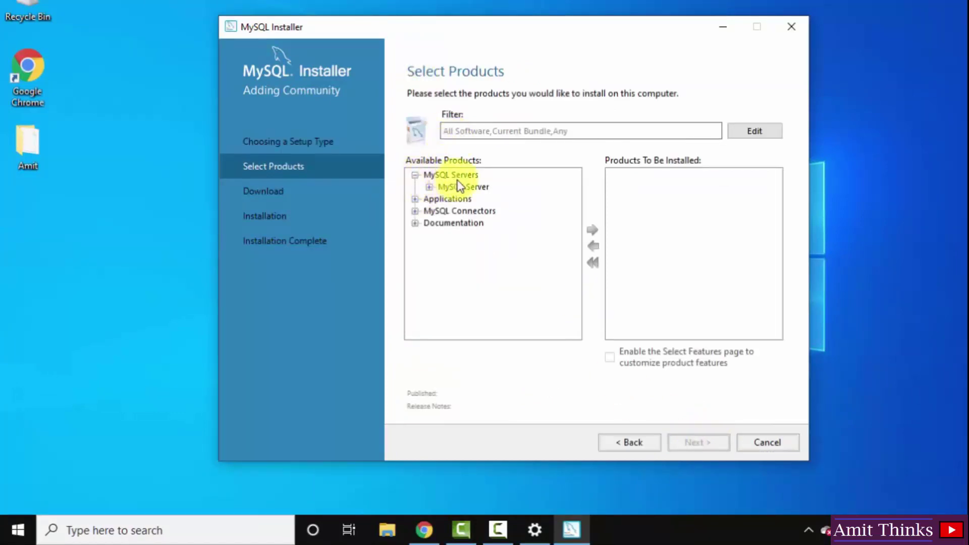
left_click(429, 188)
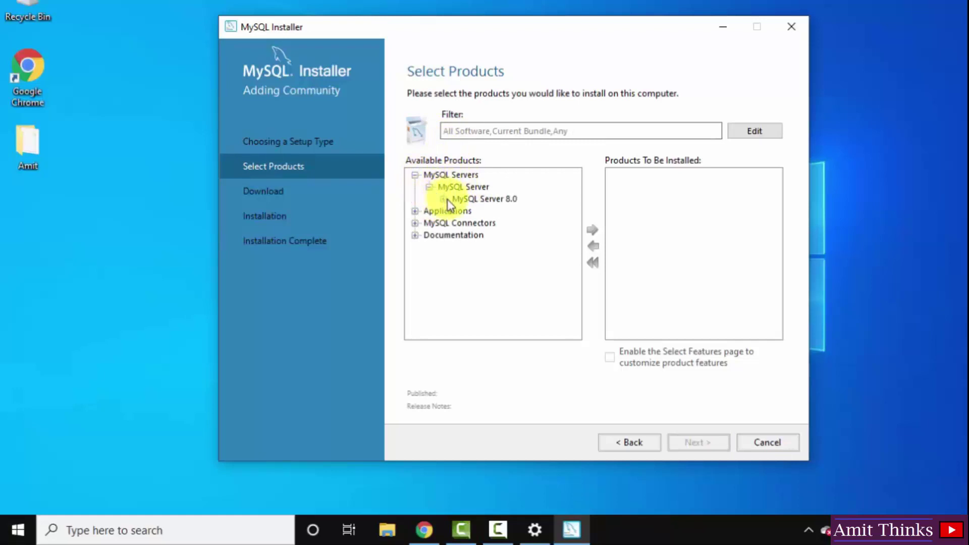
left_click(443, 199)
left_click(511, 200)
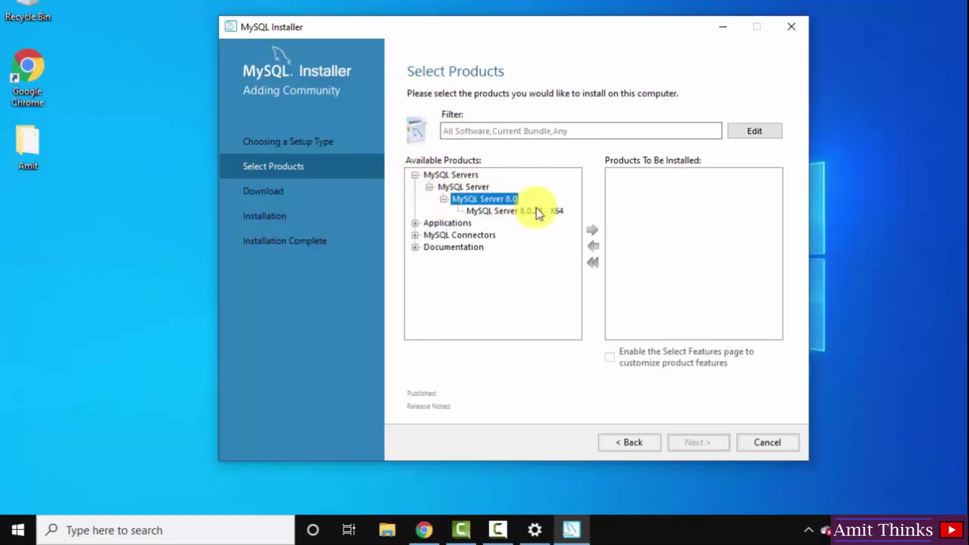
left_click(538, 211)
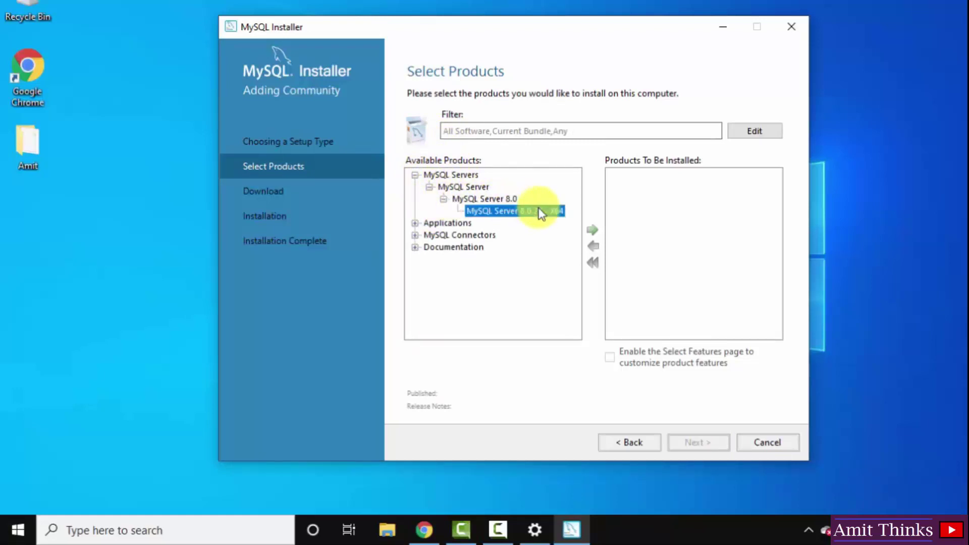
left_click(592, 231)
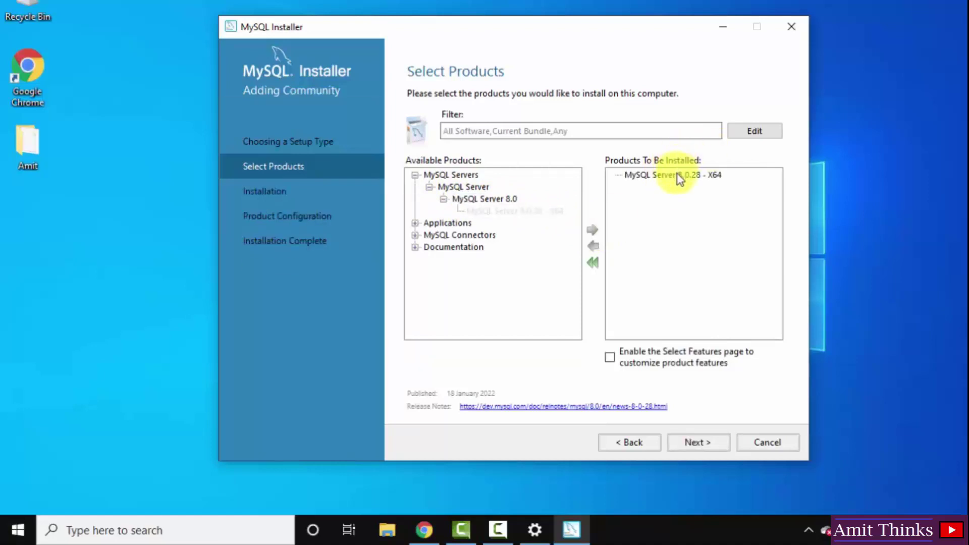
- Add MySQL Workbench 8.0.28 - X64 to the install list
left_click(414, 224)
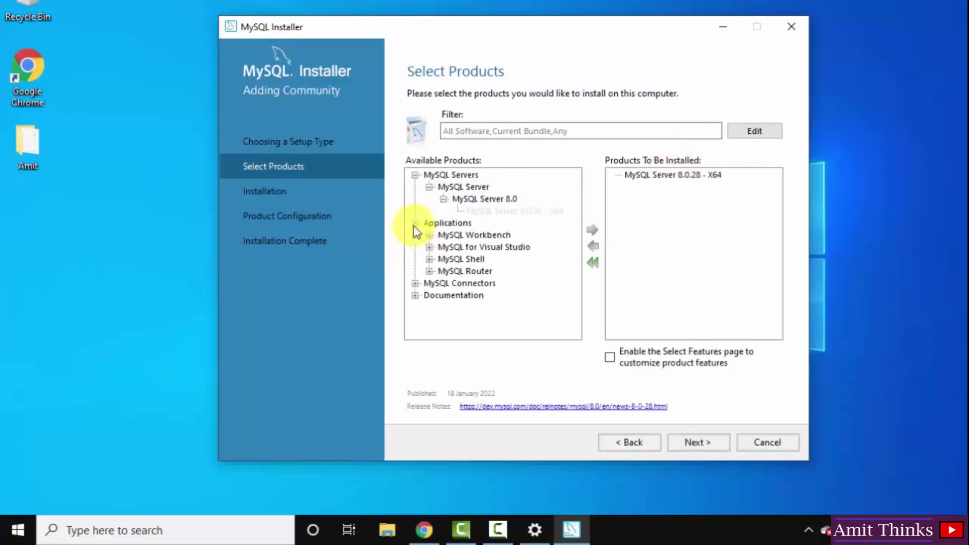
left_click(430, 235)
left_click(443, 247)
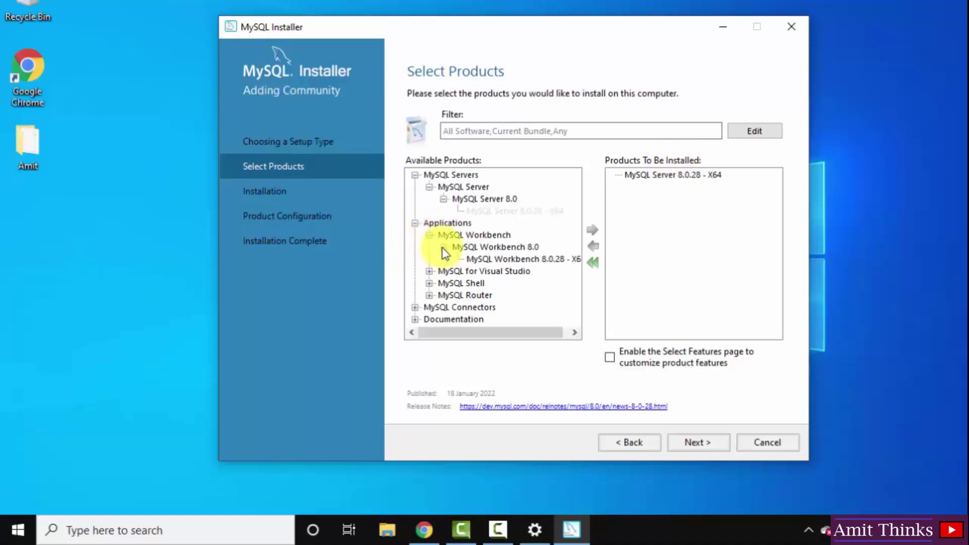
left_click(483, 259)
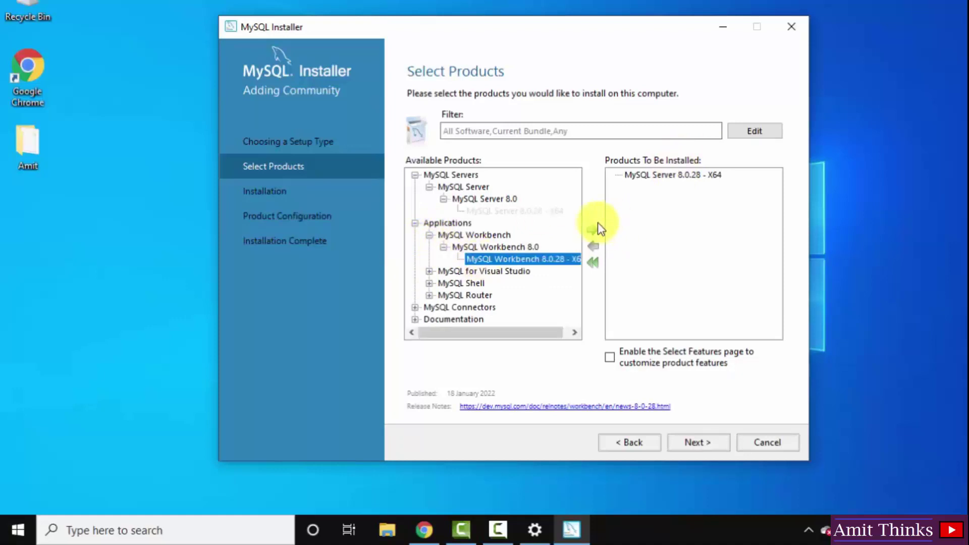
left_click(593, 230)
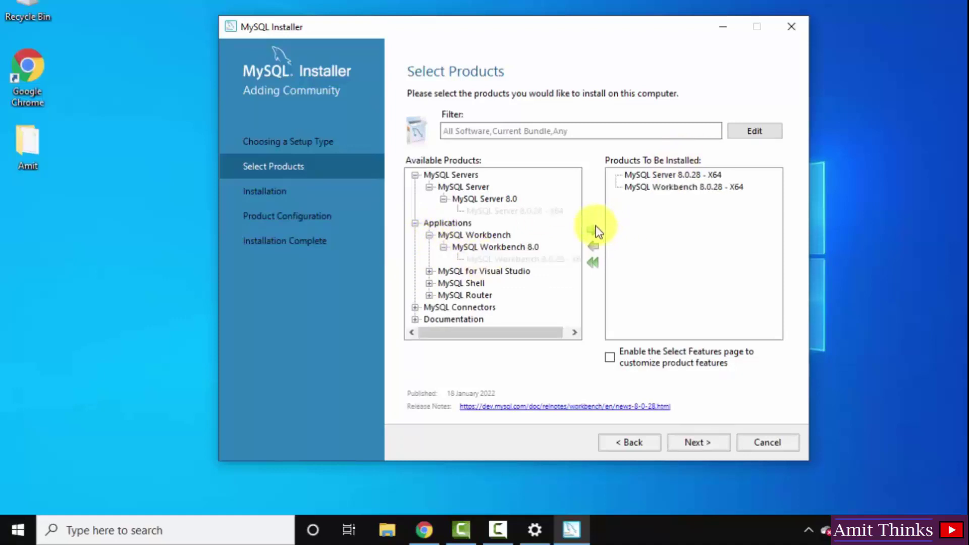
- Add MySQL Shell 8.0.28 - X64 and continue to the Ready to Install summary
left_click(429, 283)
left_click(443, 295)
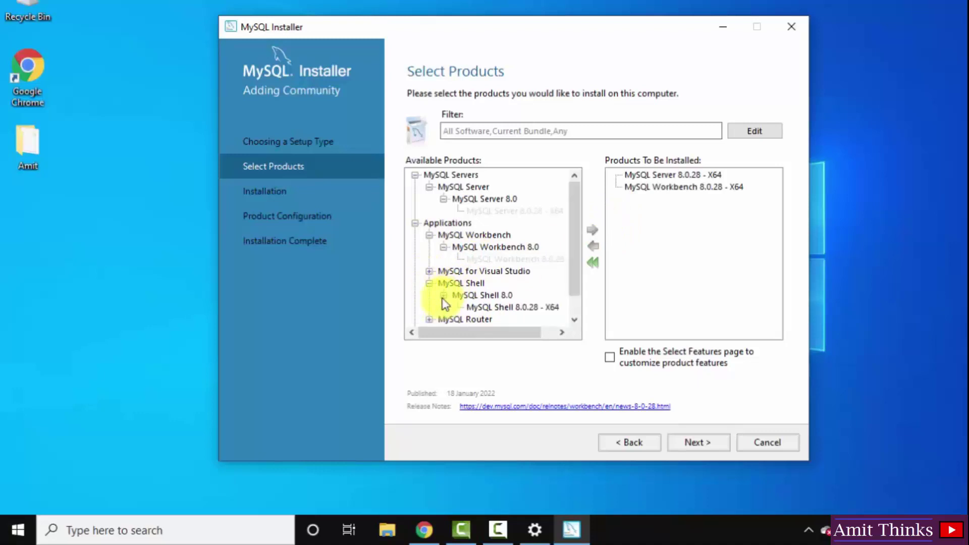
left_click(506, 305)
left_click(592, 232)
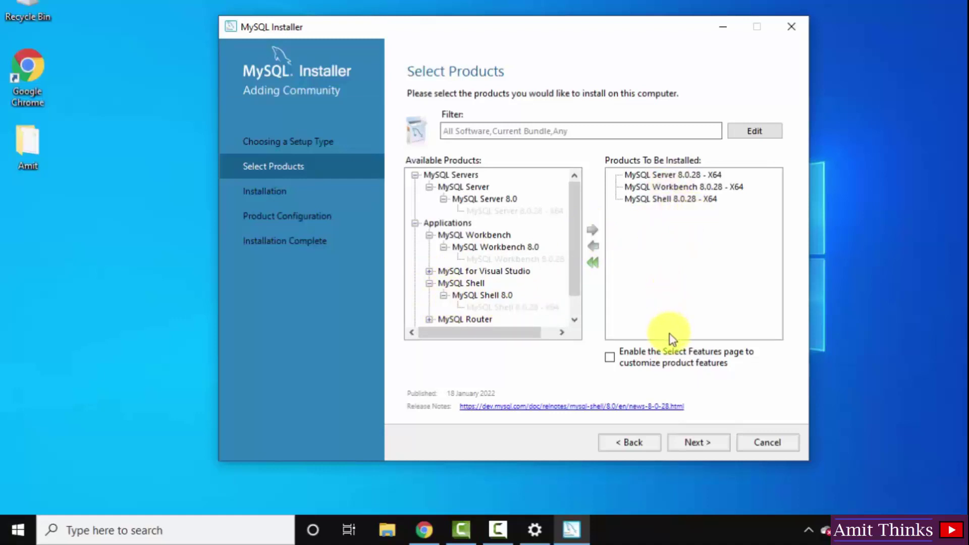
left_click(698, 442)
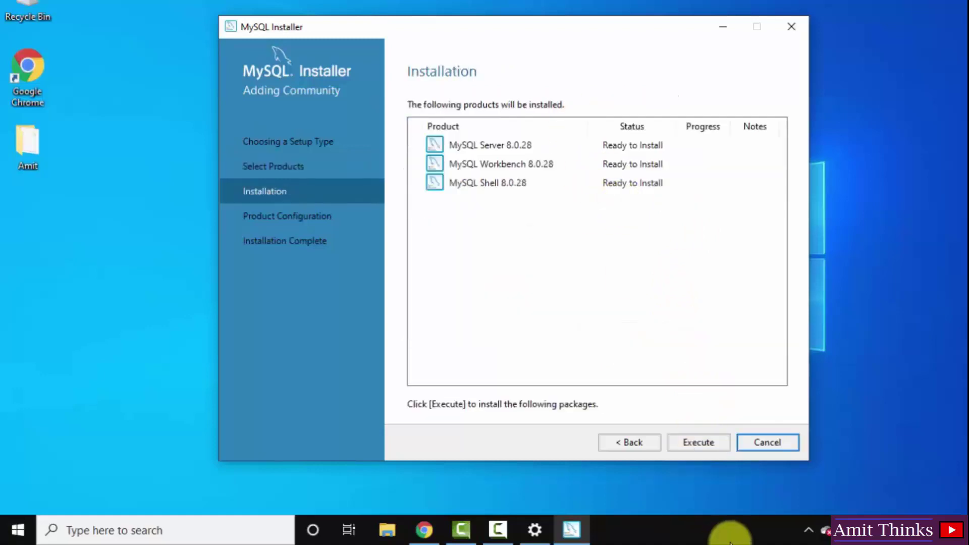
- Install MySQL Server, Workbench and Shell 8.0.28, then proceed to Product Configuration
left_click(695, 446)
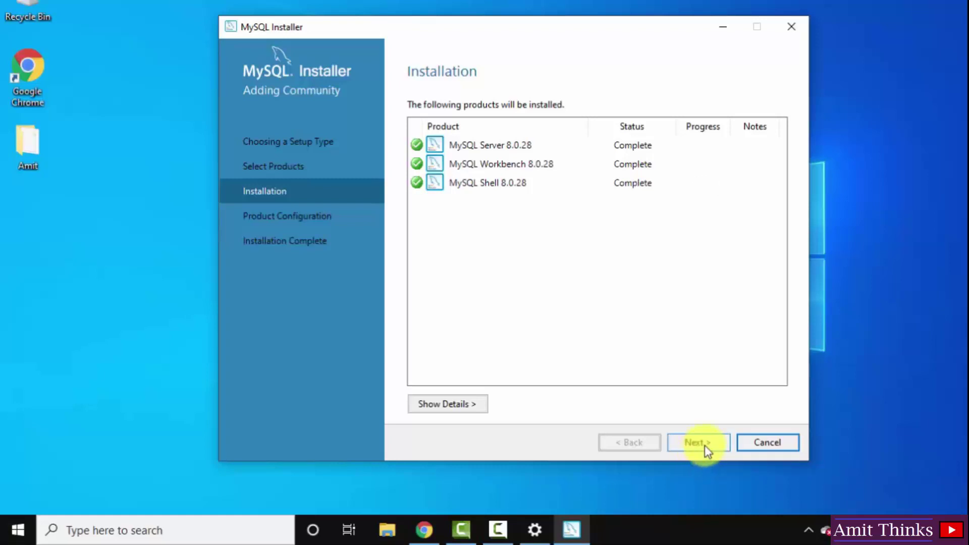
left_click(704, 445)
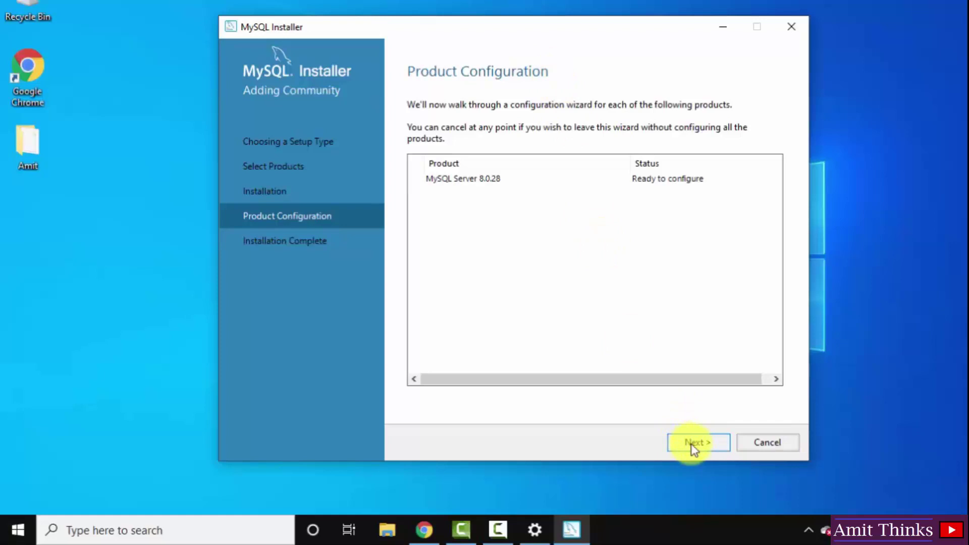
- Open MySQL Server 8.0.28's Type and Networking settings (Development Computer, port 3306)
left_click(693, 444)
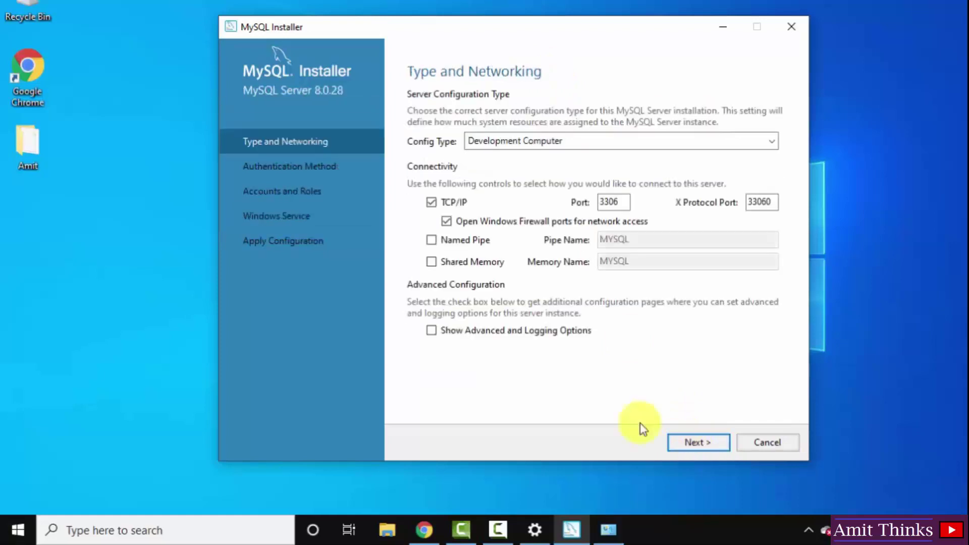
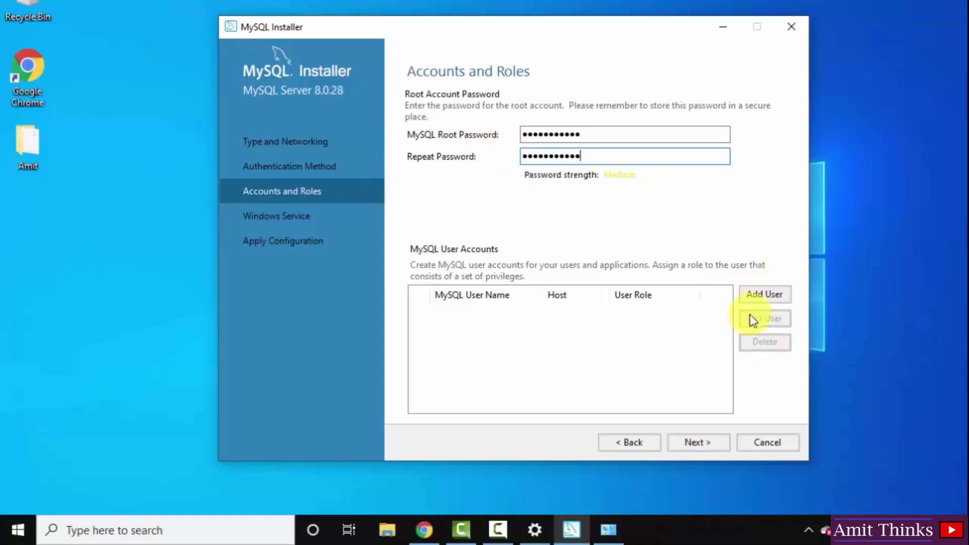
left_click(758, 298)
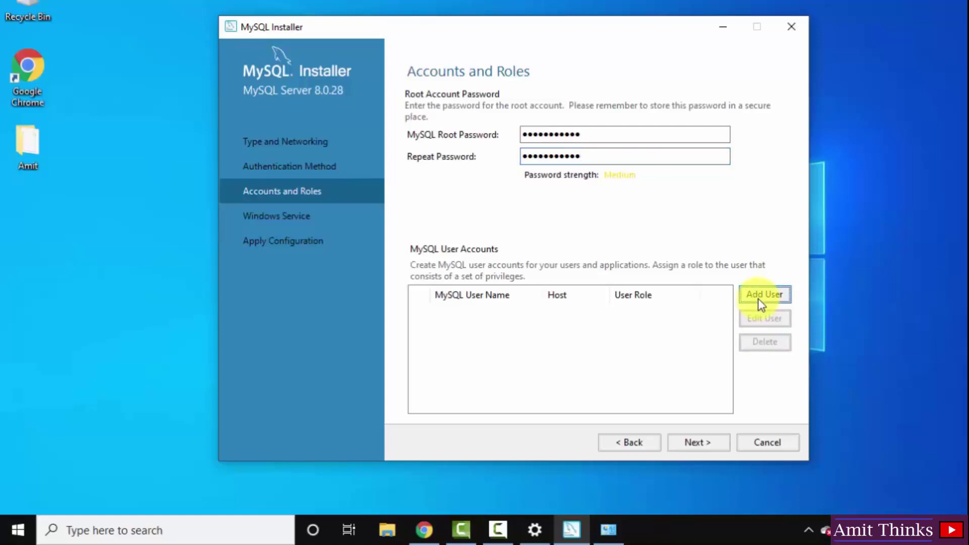
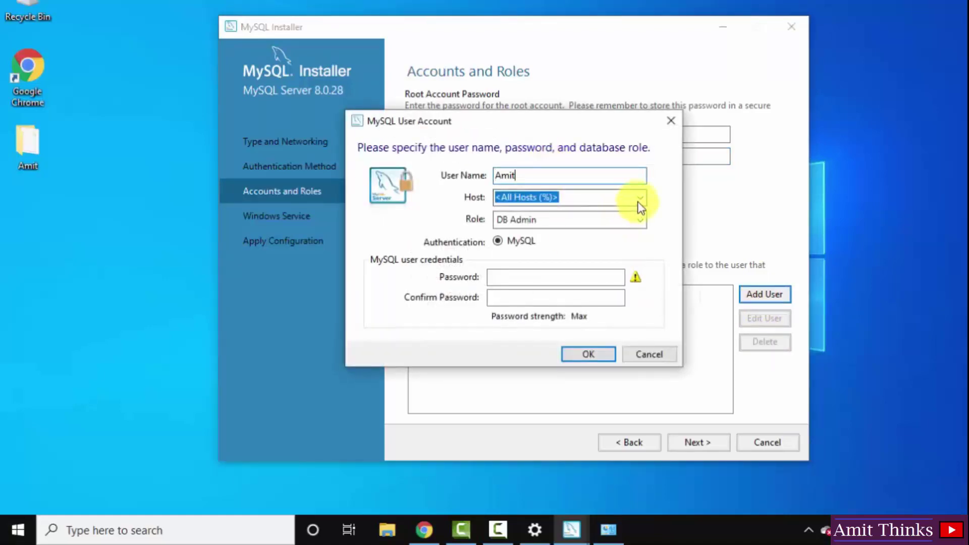
left_click(638, 202)
left_click(600, 223)
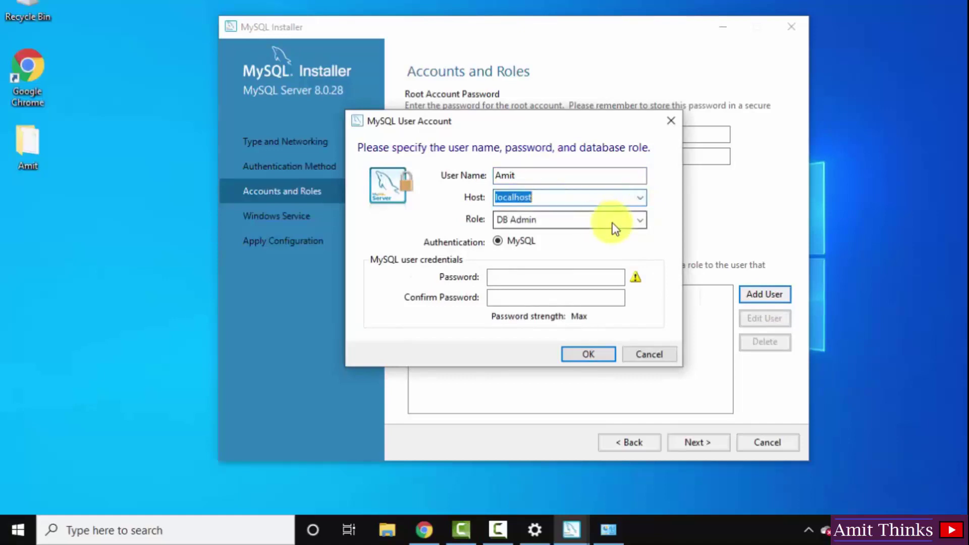
left_click(641, 223)
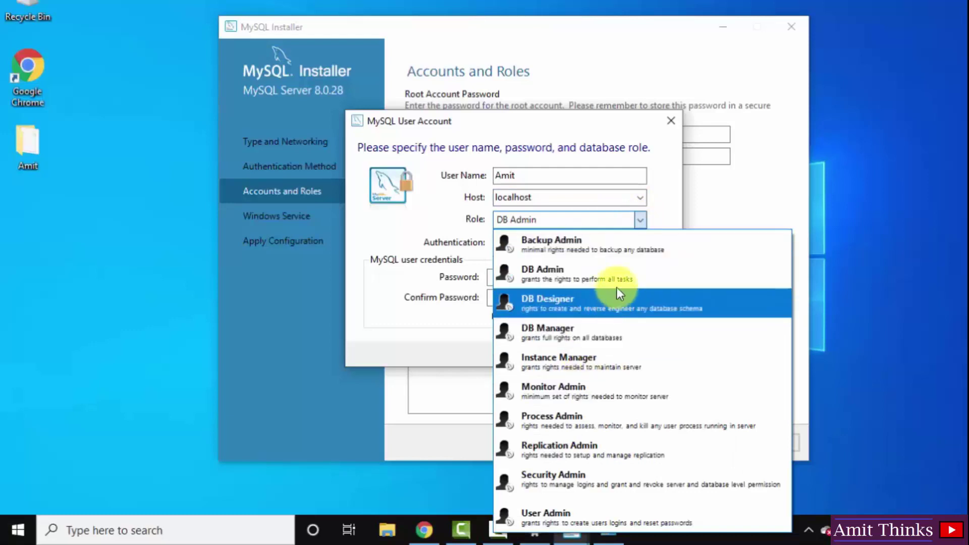
left_click(611, 336)
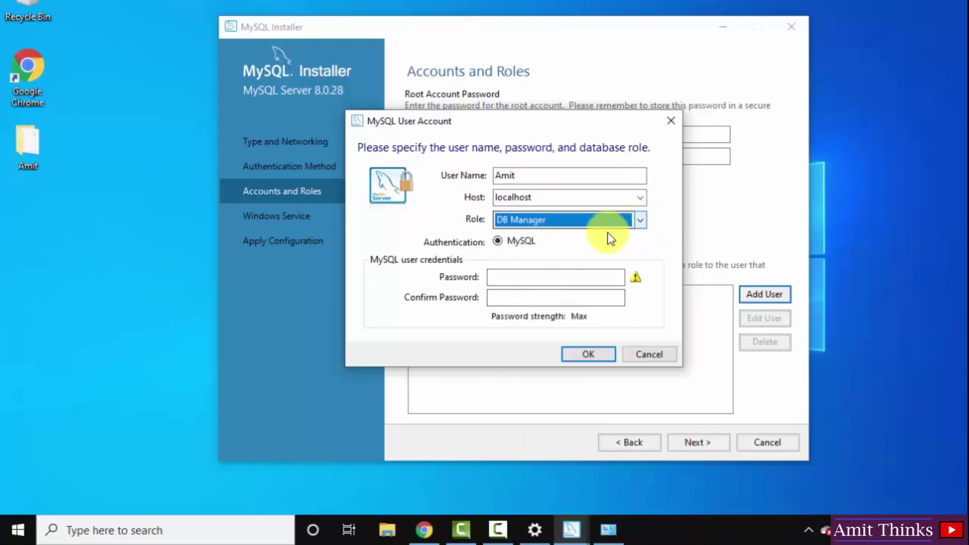
left_click(507, 277)
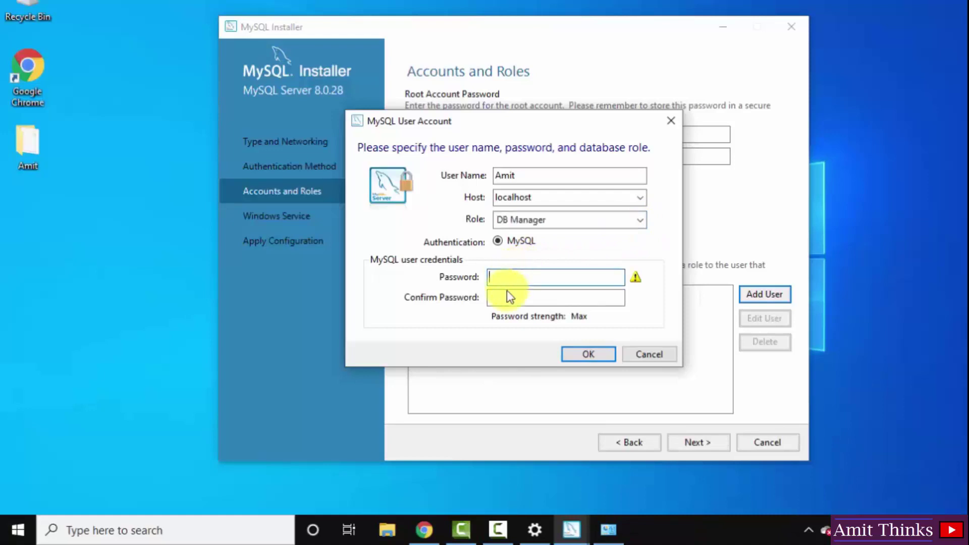
left_click(507, 292)
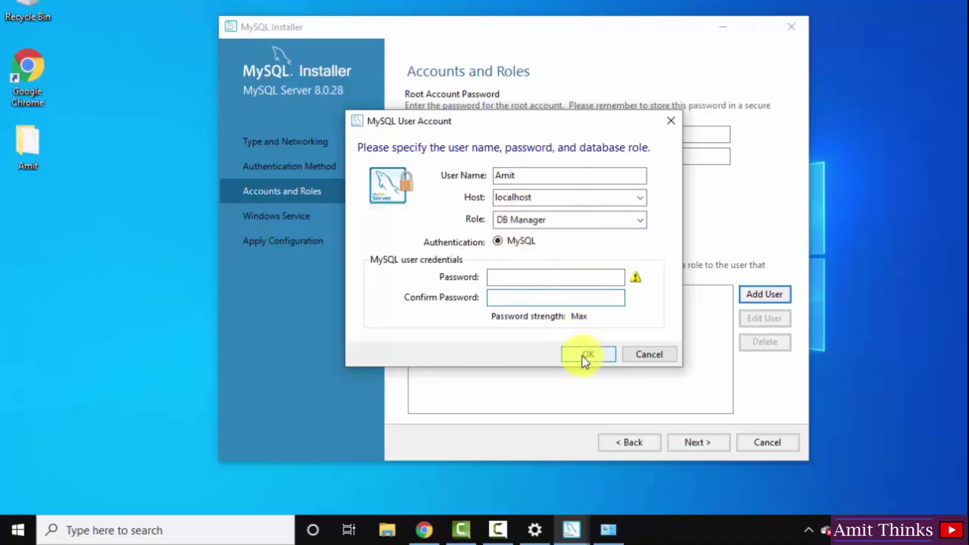
left_click(650, 355)
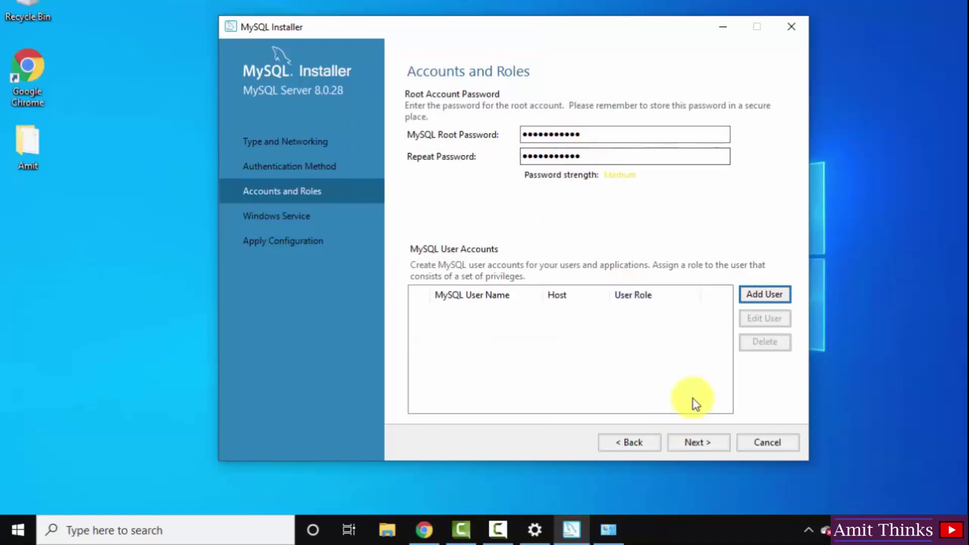
- Leave the root password as entered, keep the MySQL80 Windows service name, and advance to Apply Configuration
double_click(590, 154)
left_click(601, 142)
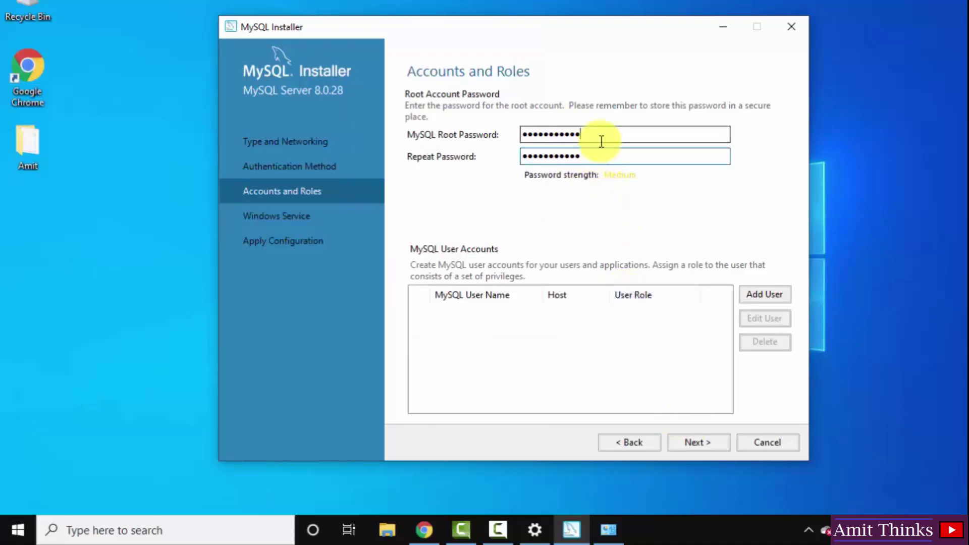
double_click(601, 142)
left_click(707, 446)
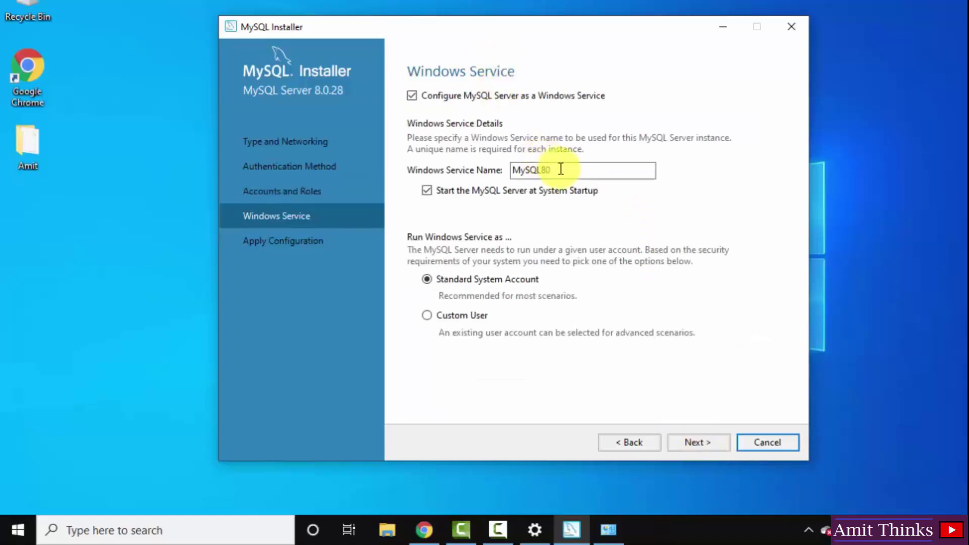
left_click(560, 170)
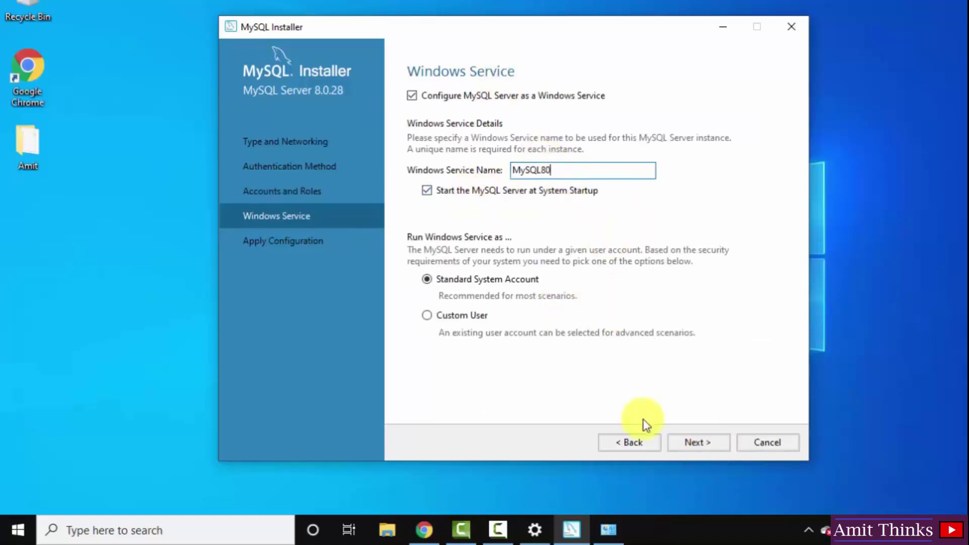
left_click(696, 444)
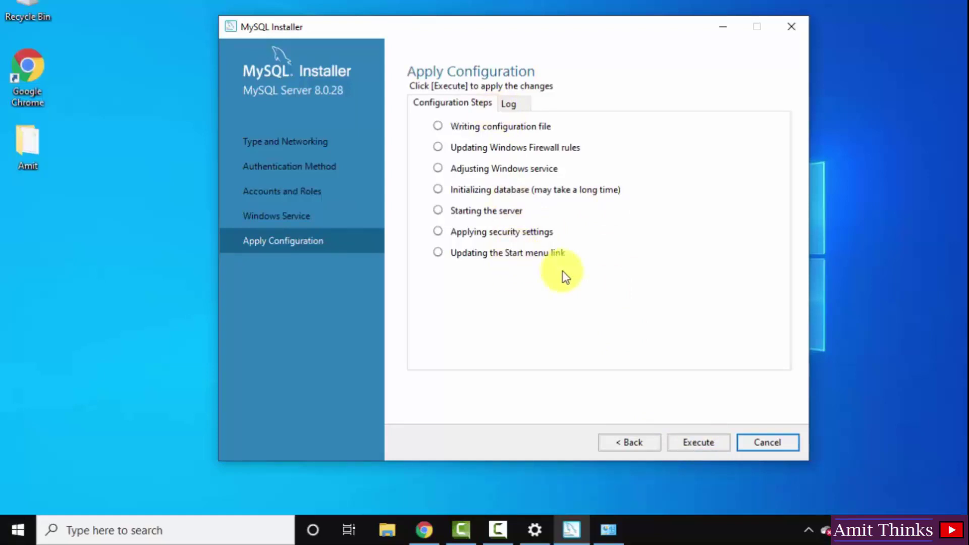
- Execute the MySQL Server 8.0.28 configuration, reach Installation Complete, and bring up File Explorer on This PC
left_click(710, 439)
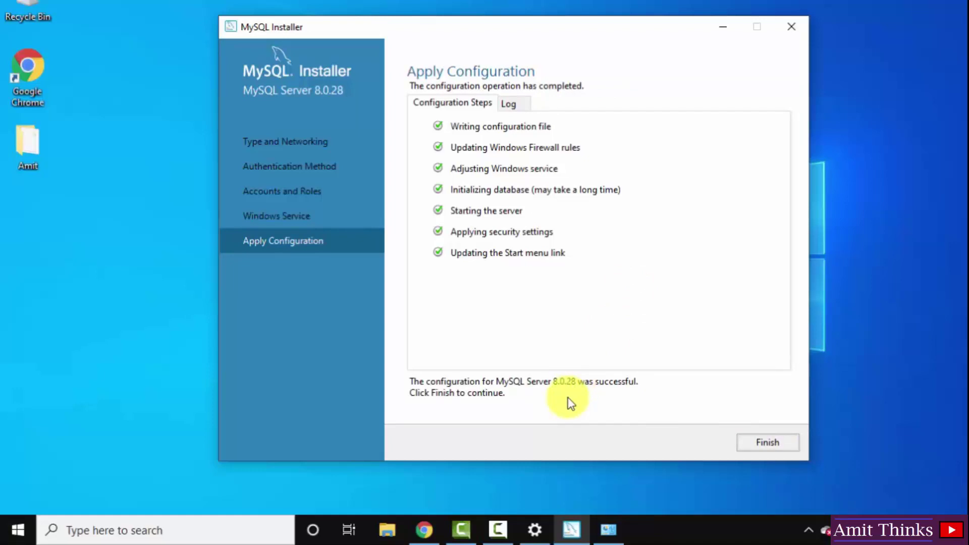
left_click(773, 445)
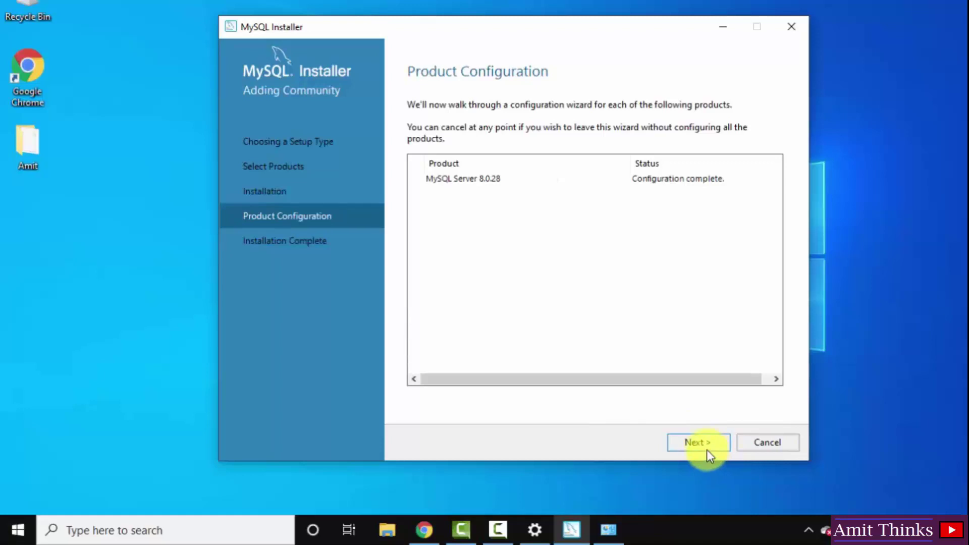
left_click(707, 448)
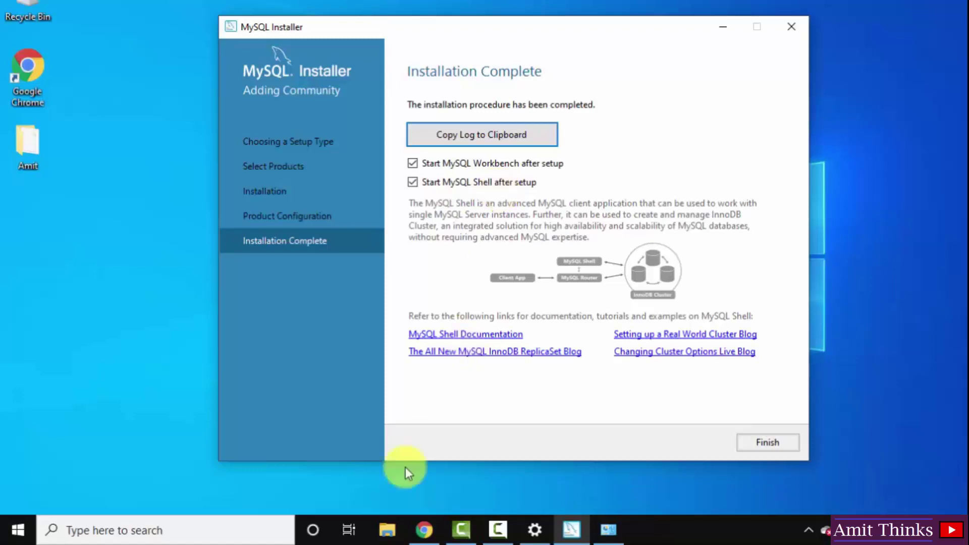
left_click(393, 522)
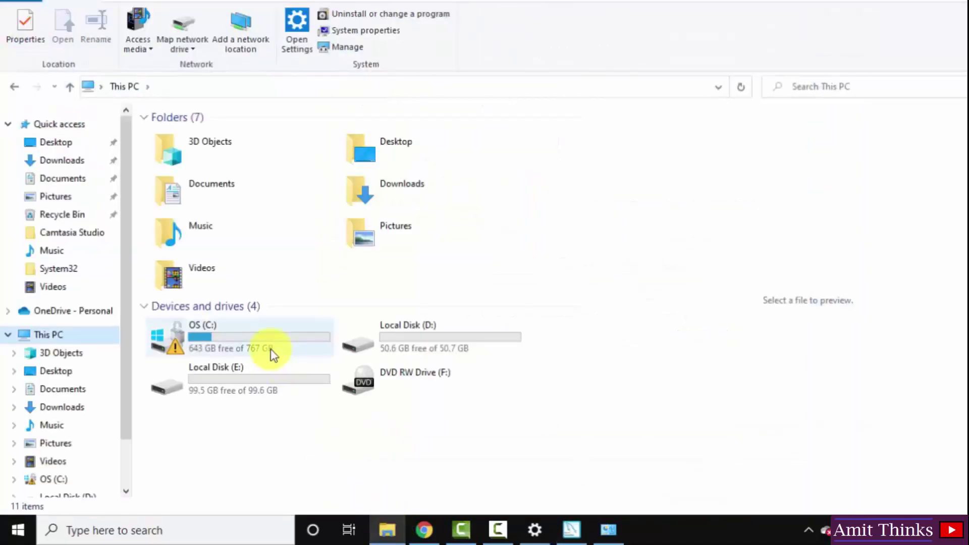
- Browse in File Explorer to C:\Program Files\MySQL\MySQL Server 8.0\bin
double_click(270, 349)
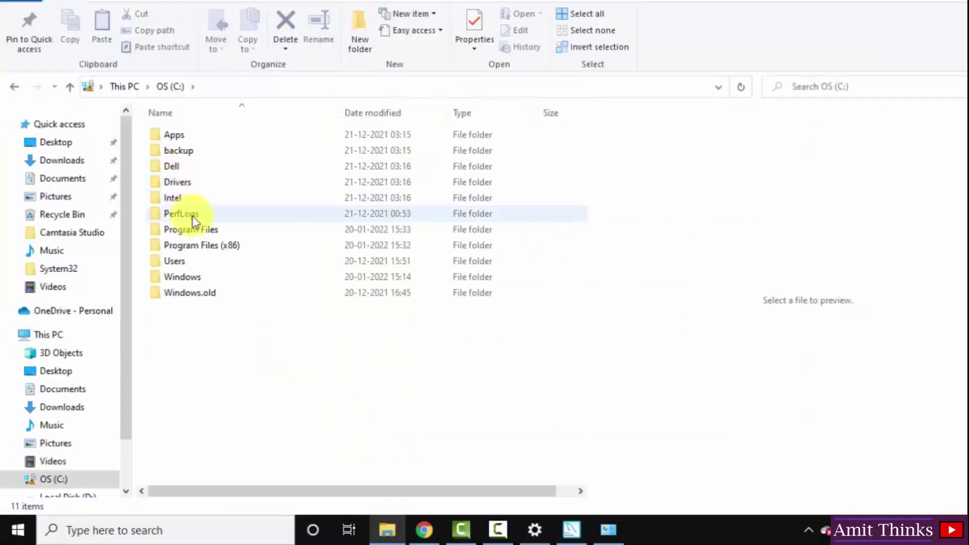
double_click(199, 230)
left_click(199, 232)
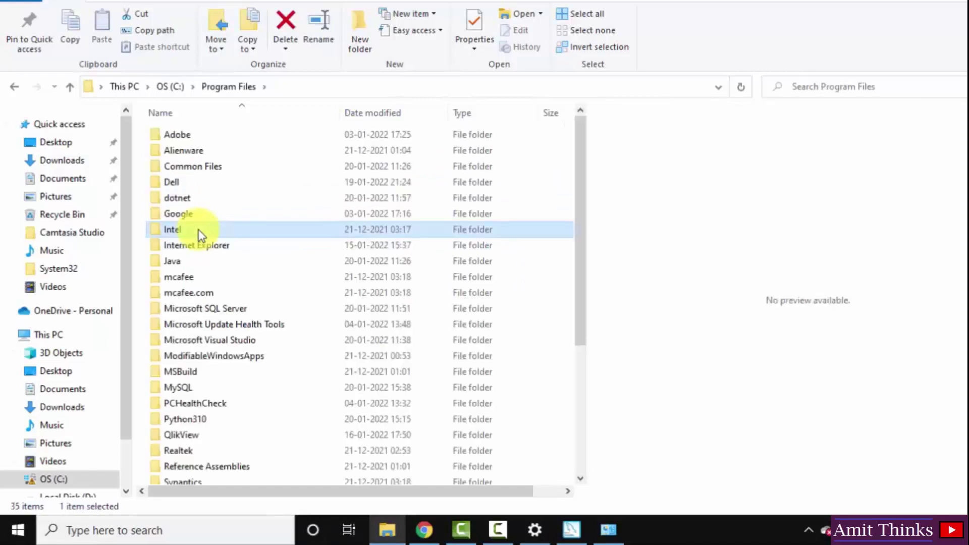
left_click(197, 277)
left_click(198, 390)
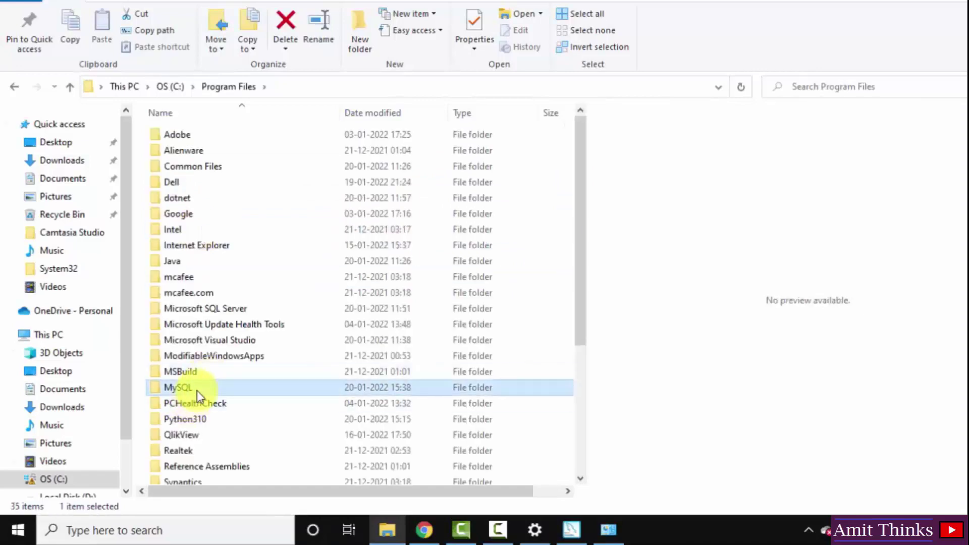
double_click(197, 389)
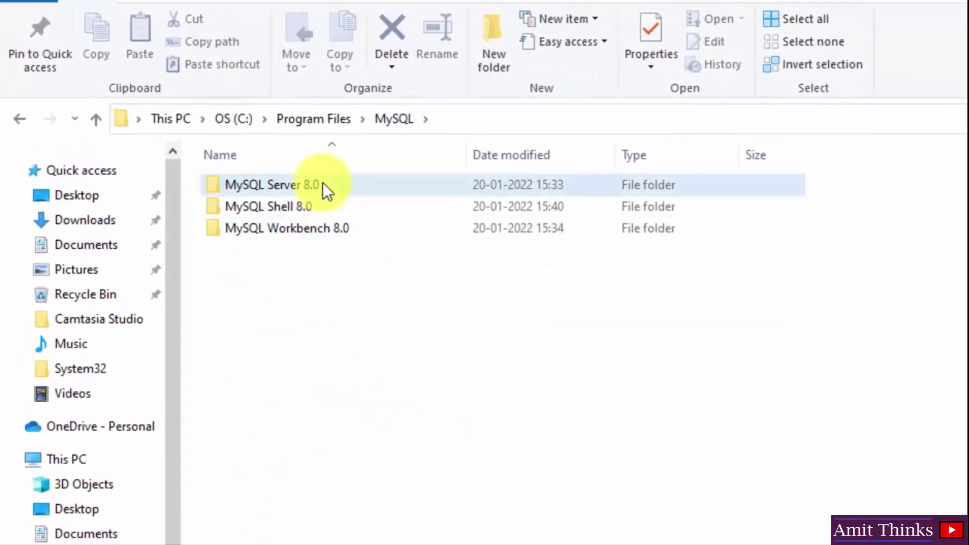
left_click(235, 132)
double_click(322, 185)
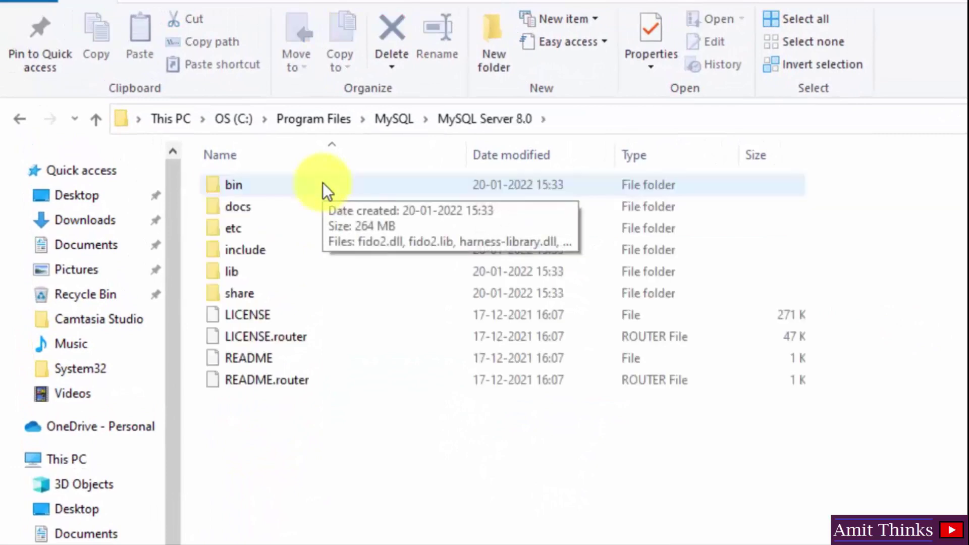
double_click(323, 185)
- Copy the bin folder's full path from the address bar and minimise Explorer
left_click(638, 129)
key("cmd+c")
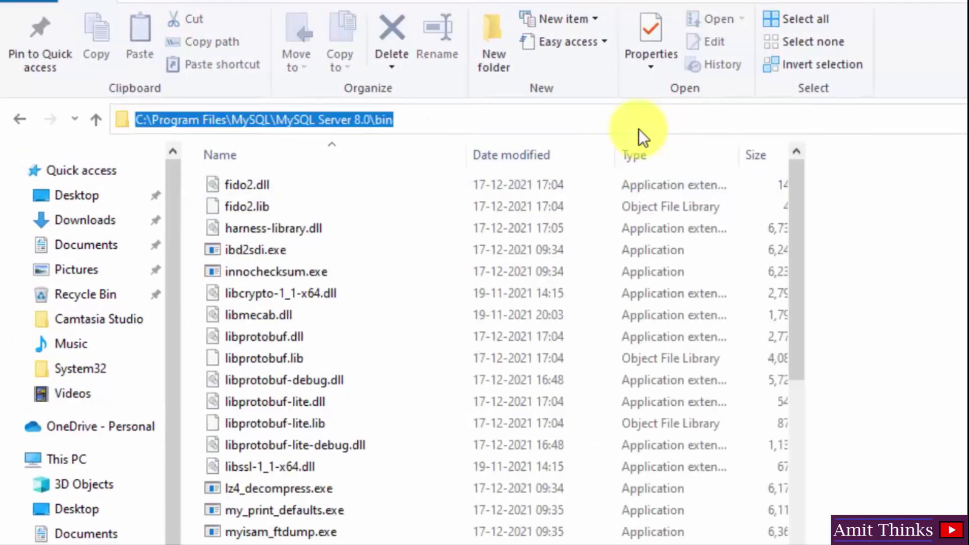
right_click(250, 116)
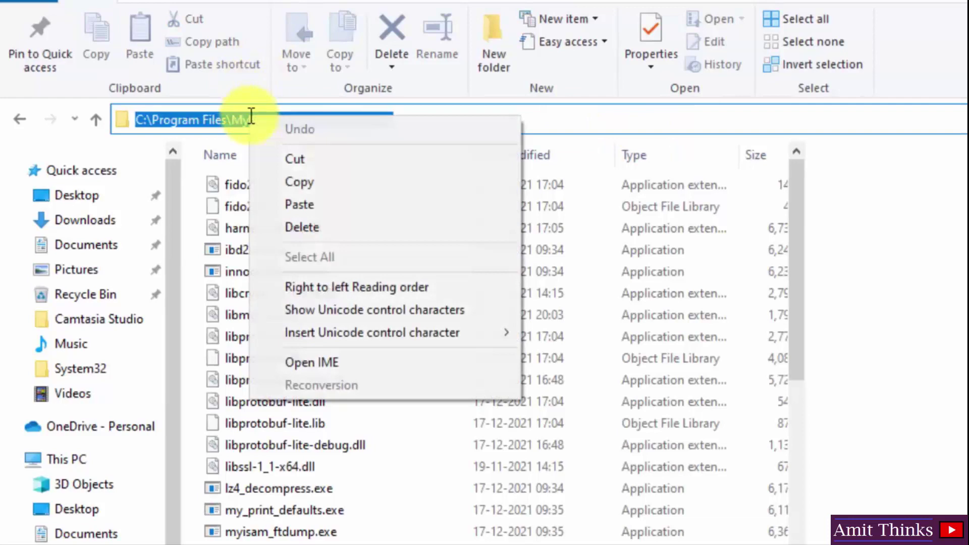
left_click(320, 182)
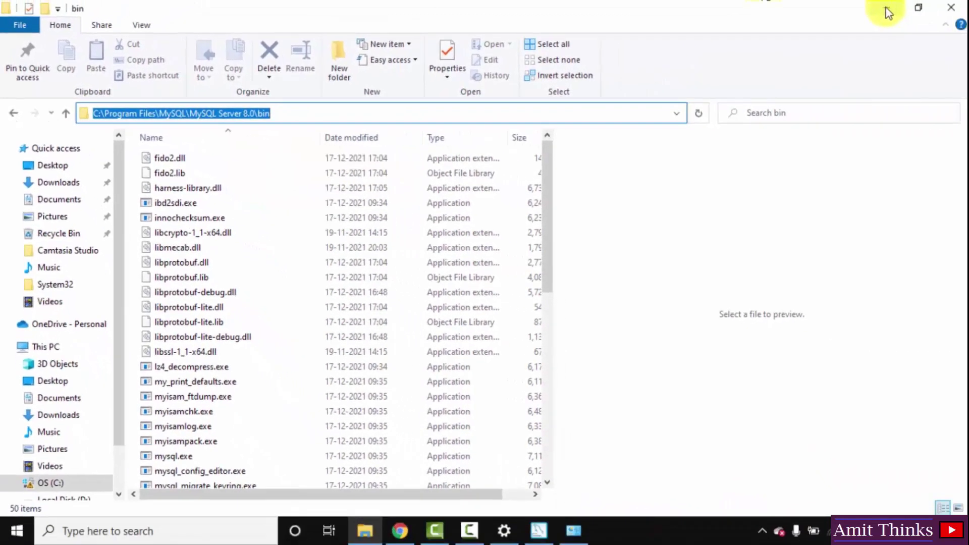
left_click(886, 9)
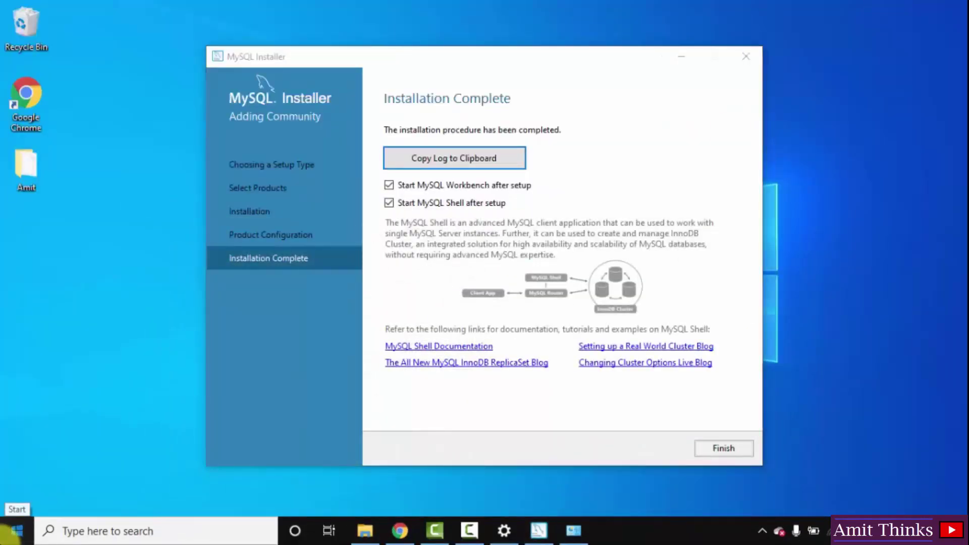
- Search 'environment va' and open the Environment Variables dialog from System Properties
left_click(11, 534)
type("envir")
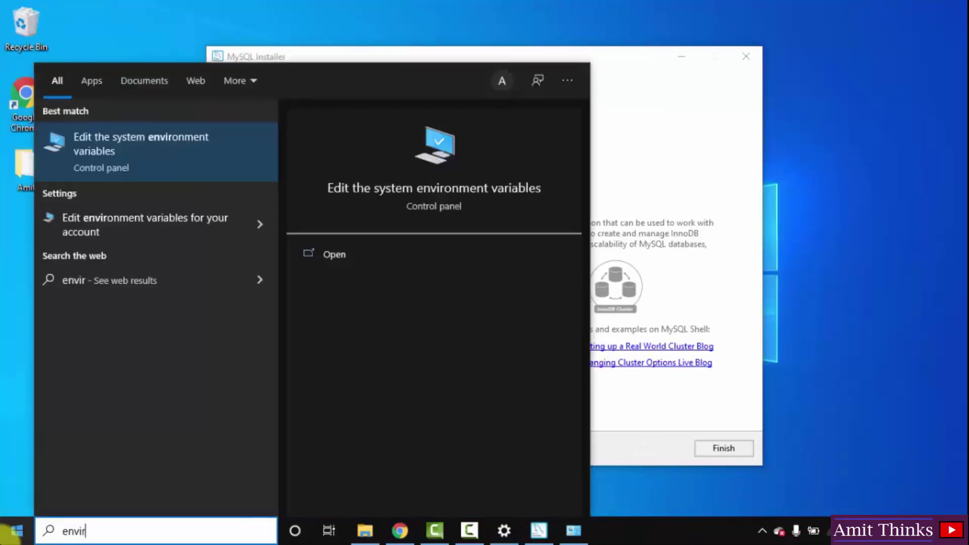
type("onment va")
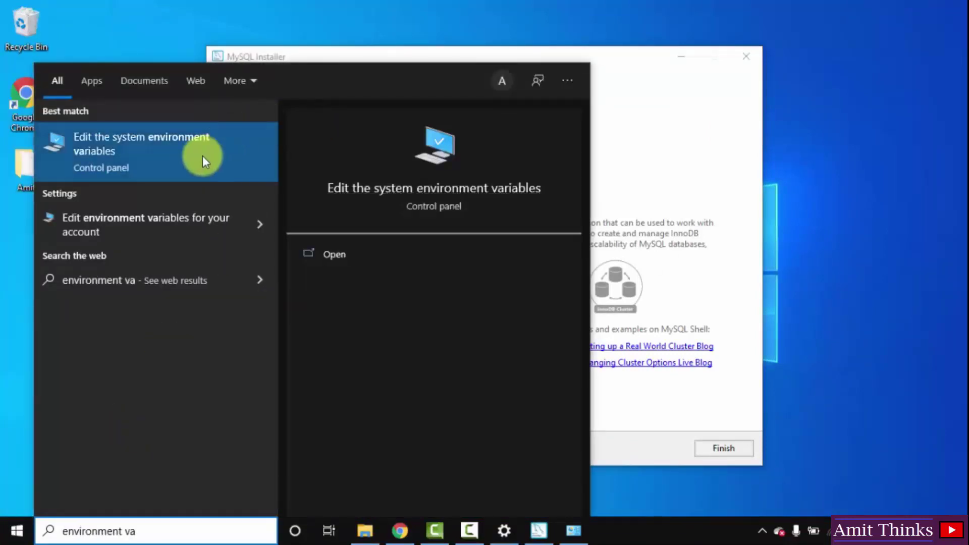
left_click(389, 256)
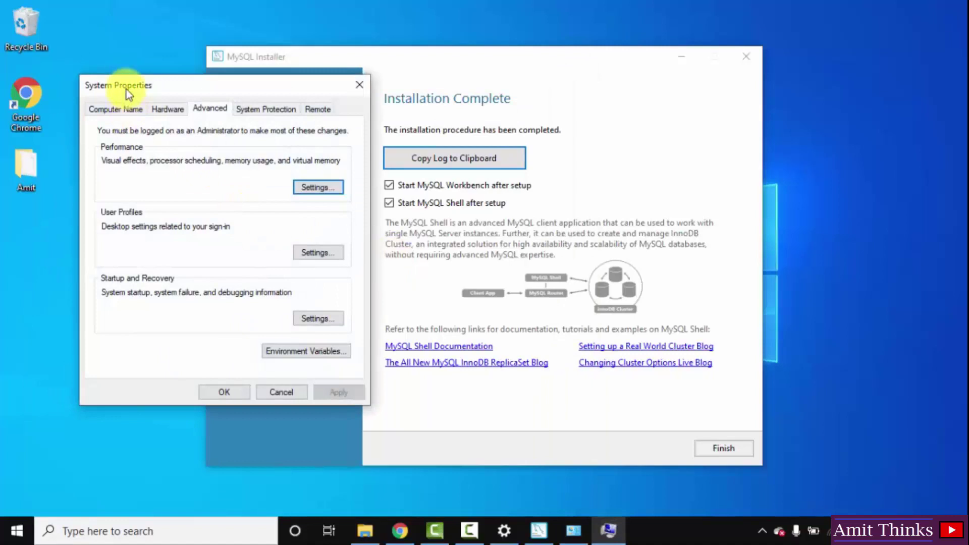
left_click(303, 353)
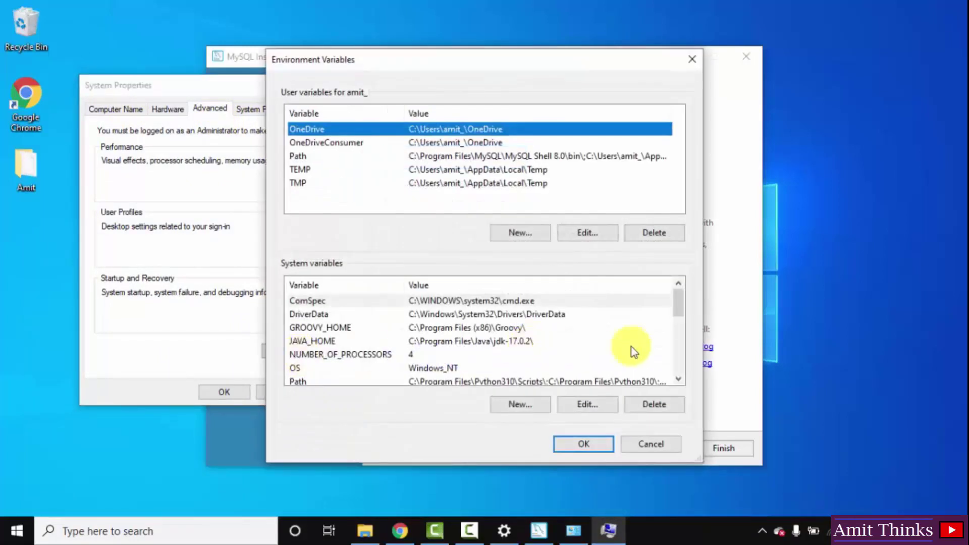
- Edit the system Path variable and paste C:\Program Files\MySQL\MySQL Server 8.0\bin as a new entry
left_click(465, 381)
left_click(678, 379)
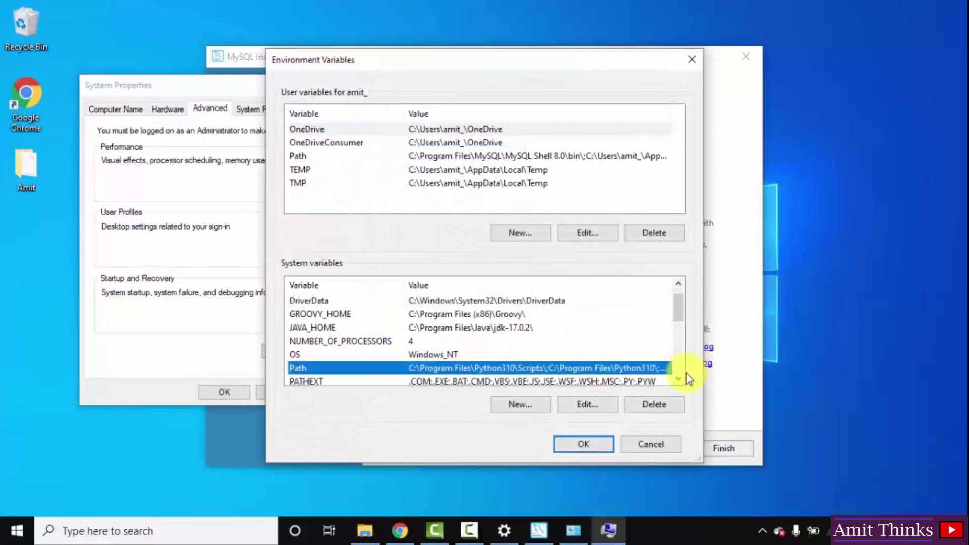
left_click(678, 379)
left_click(679, 380)
double_click(590, 339)
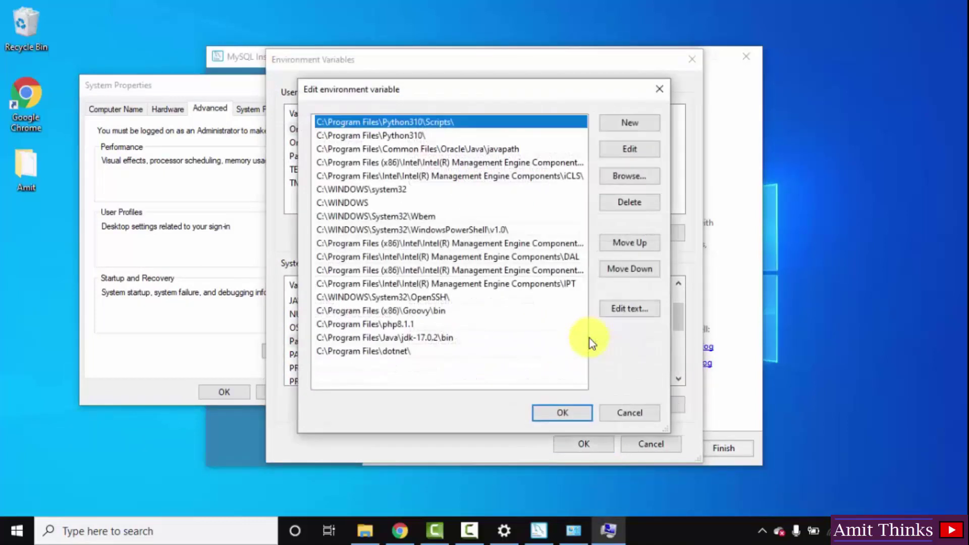
left_click(452, 368)
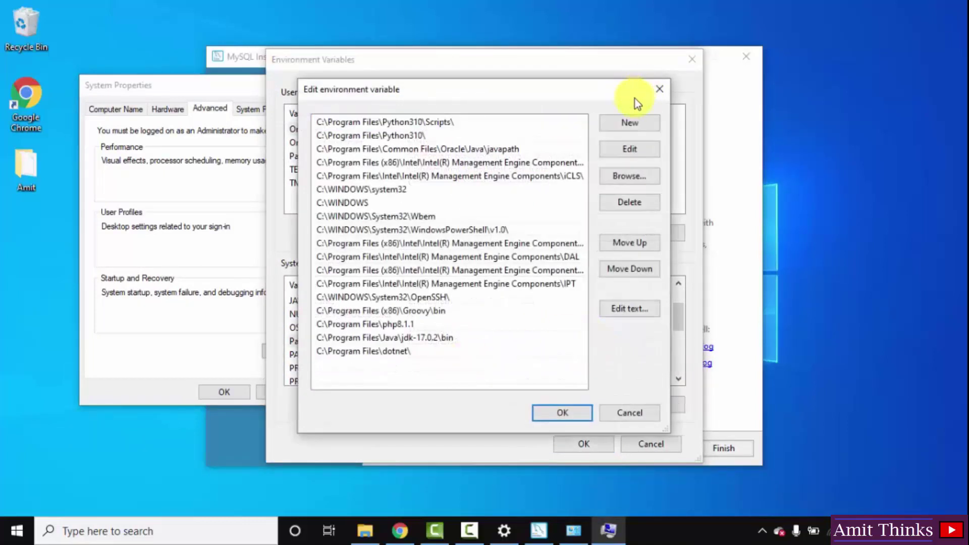
left_click(621, 129)
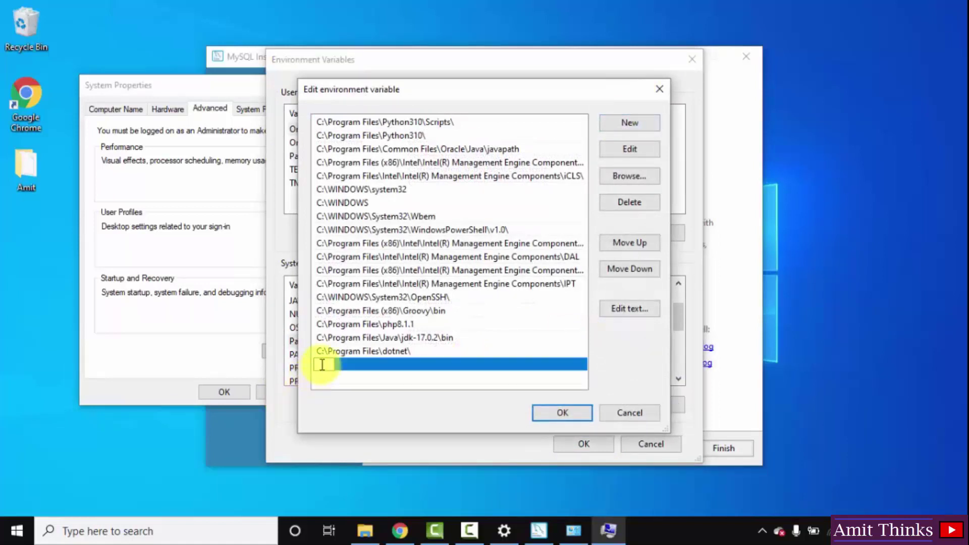
right_click(321, 365)
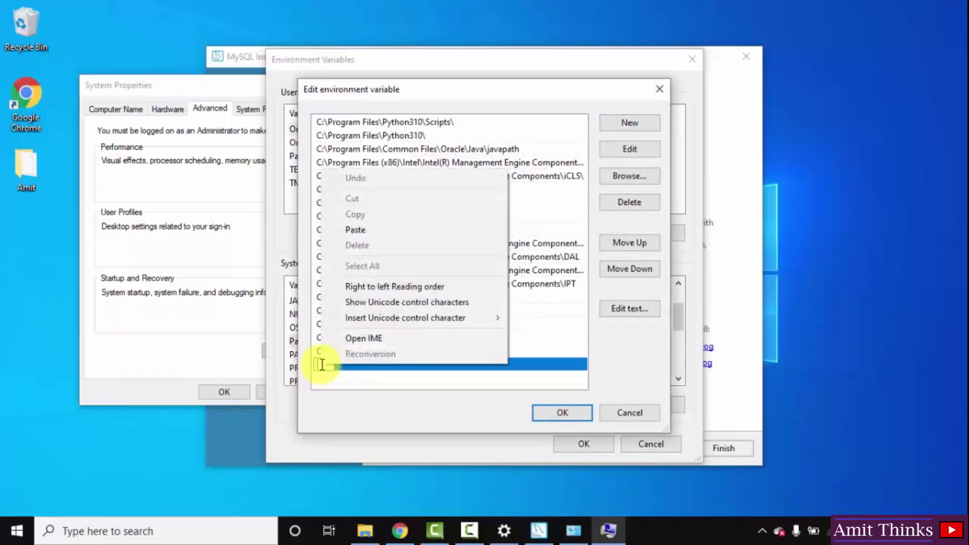
left_click(389, 228)
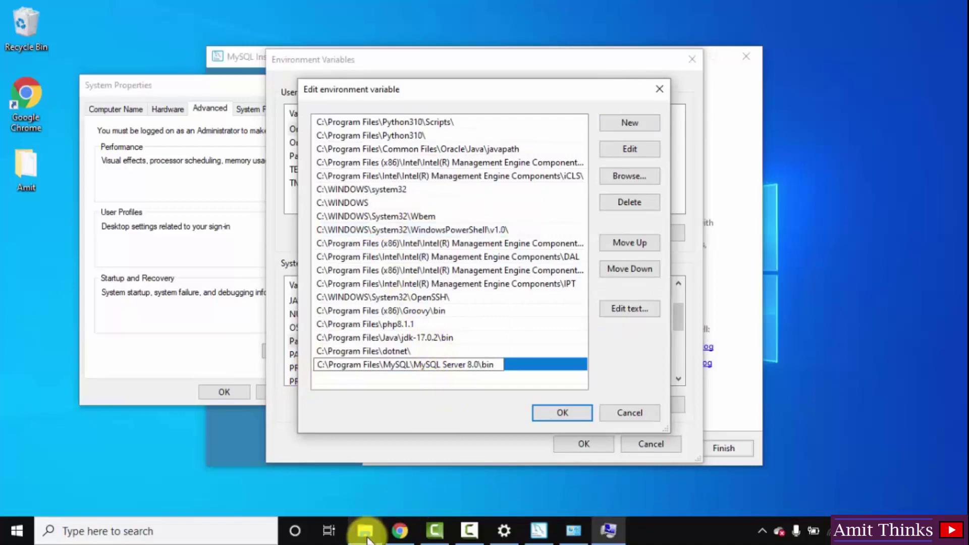
- Double-check the bin path in File Explorer, then confirm and close all the settings dialogs
left_click(366, 536)
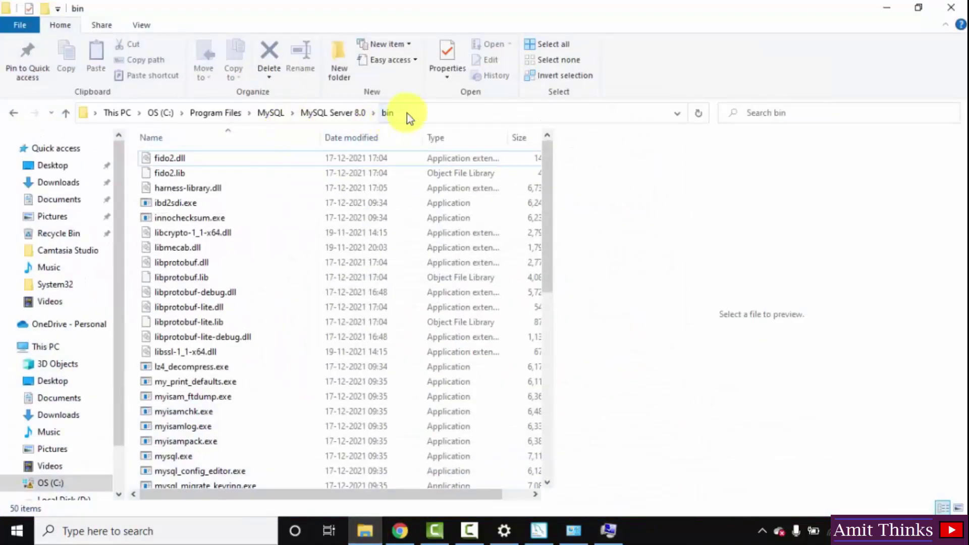
left_click(409, 113)
left_click(894, 14)
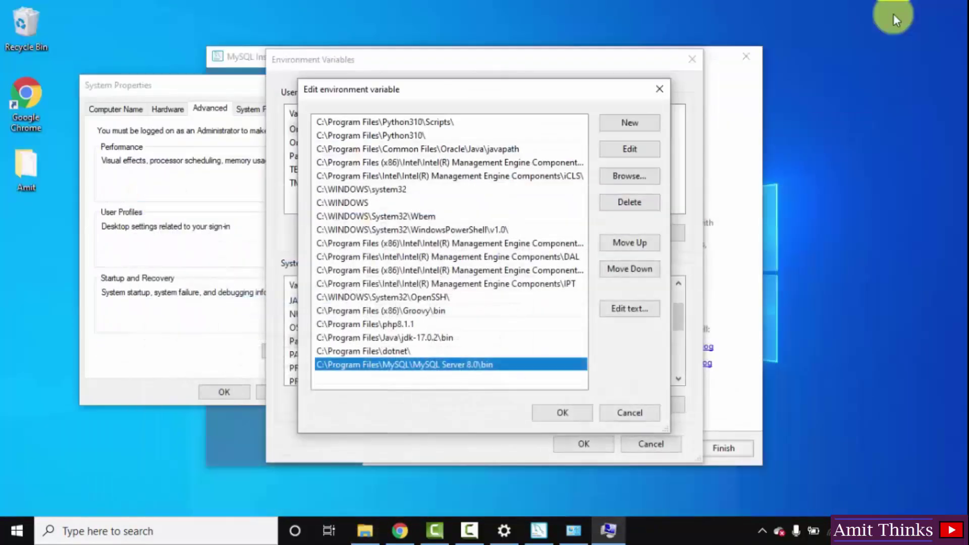
left_click(558, 419)
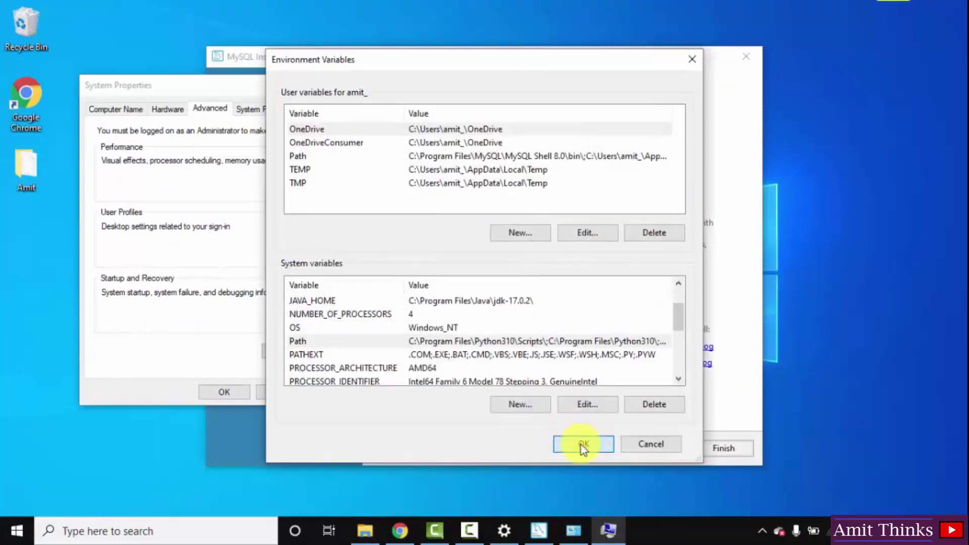
left_click(581, 444)
left_click(232, 397)
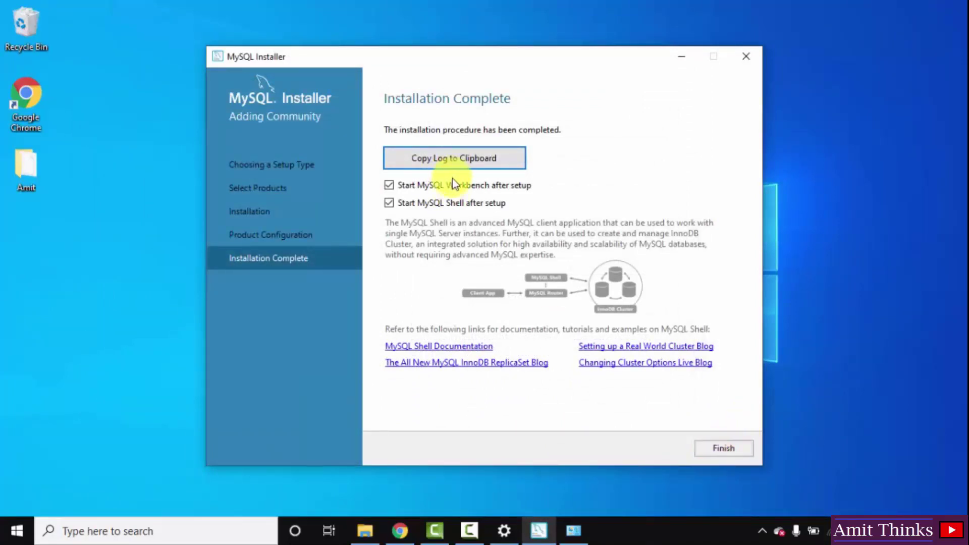
- Finish MySQL Installer so MySQL Shell and Workbench launch, and move the Workbench window higher
left_click(722, 450)
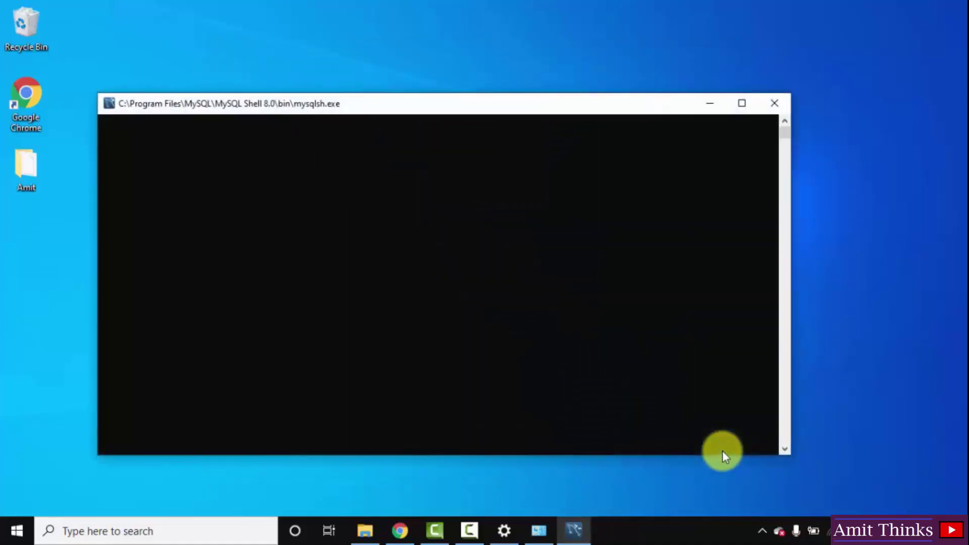
left_click(710, 103)
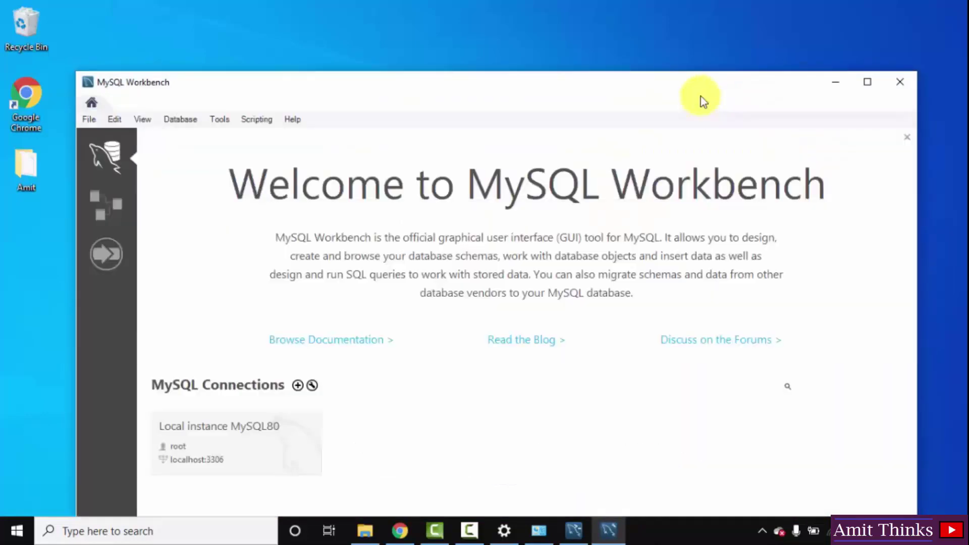
left_click_drag(700, 96, 698, 39)
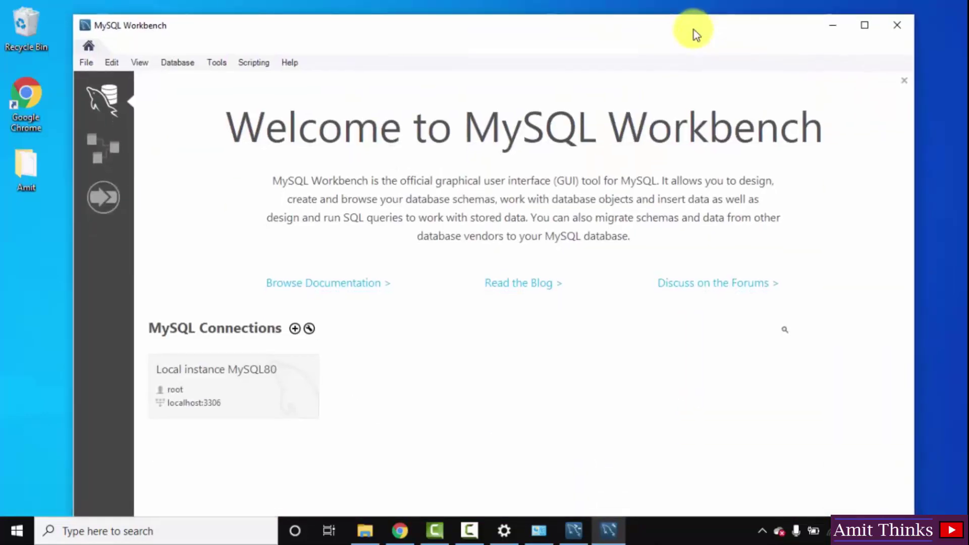
- Minimise Workbench and Shell, open Command Prompt, and confirm mysql --version reports 8.0.28
left_click(833, 30)
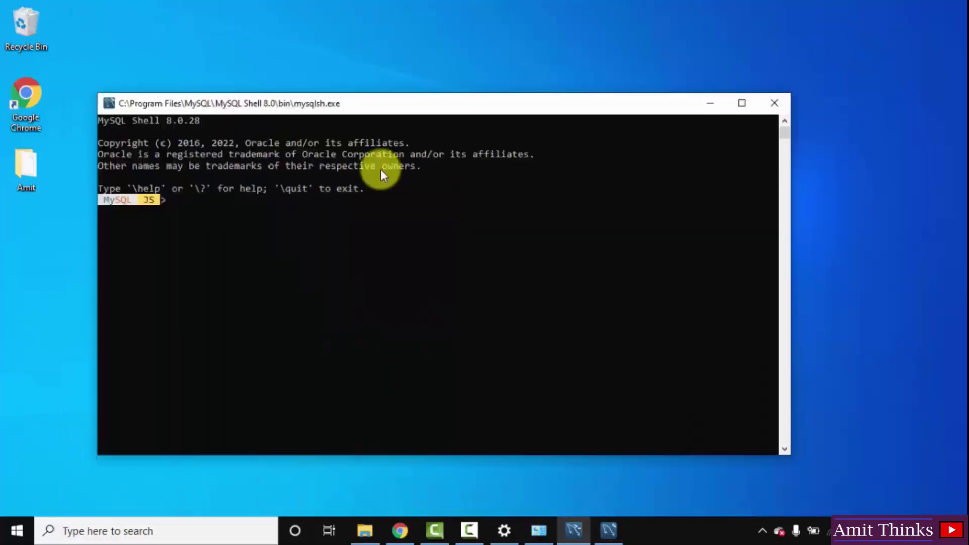
left_click(712, 103)
key("super")
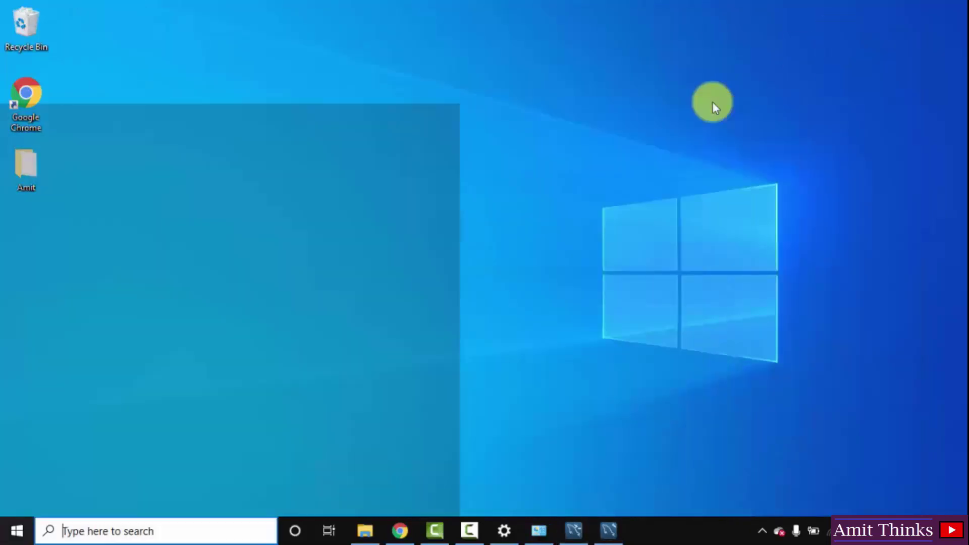
type("cmd")
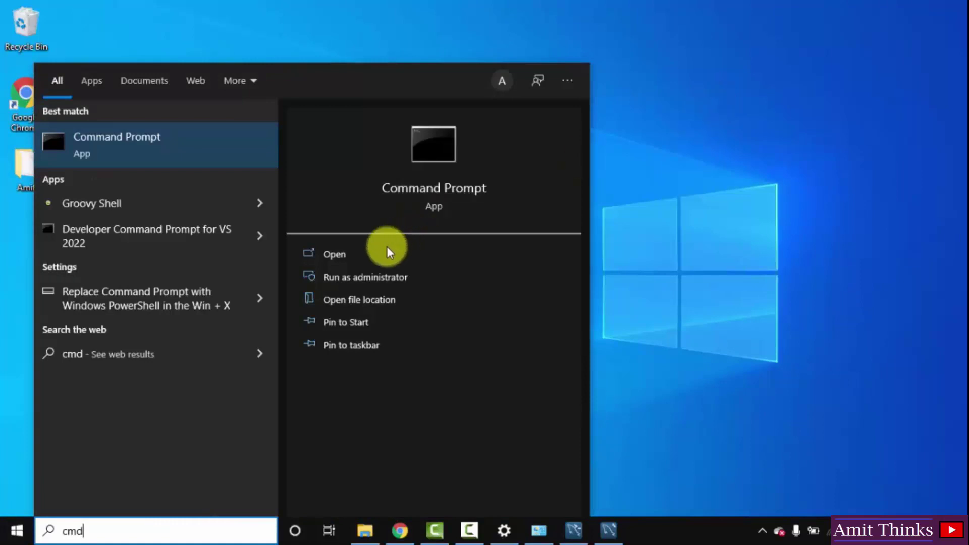
left_click(377, 260)
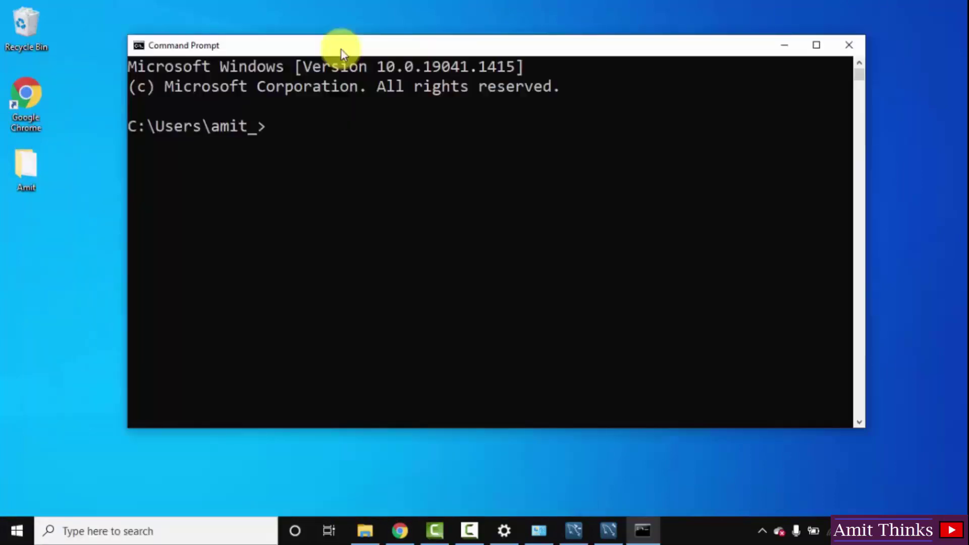
type("mysq")
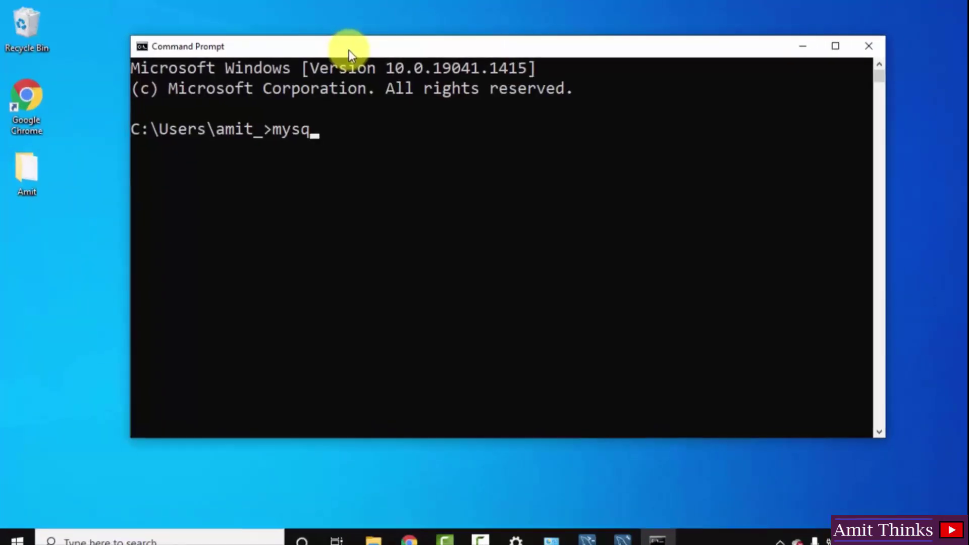
type("l --ver")
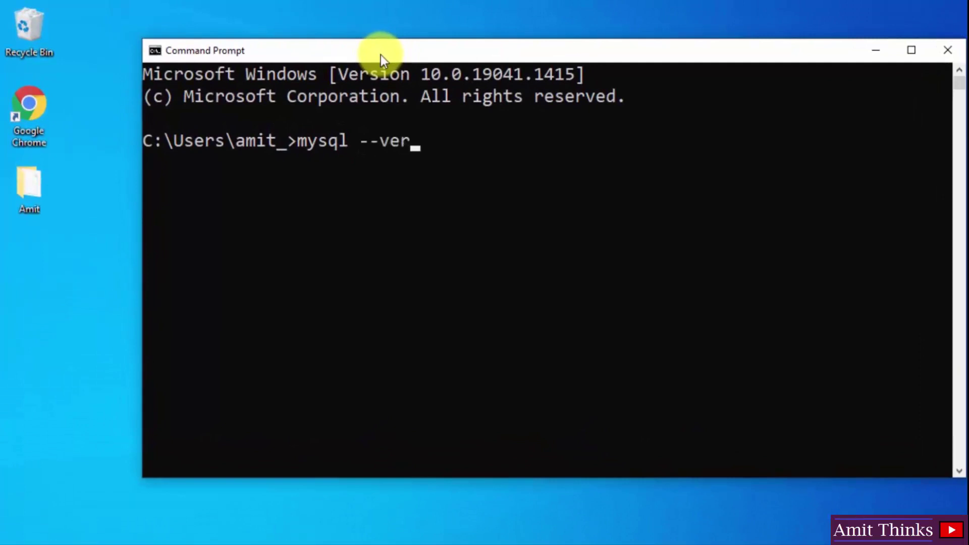
type("sion")
key("Return")
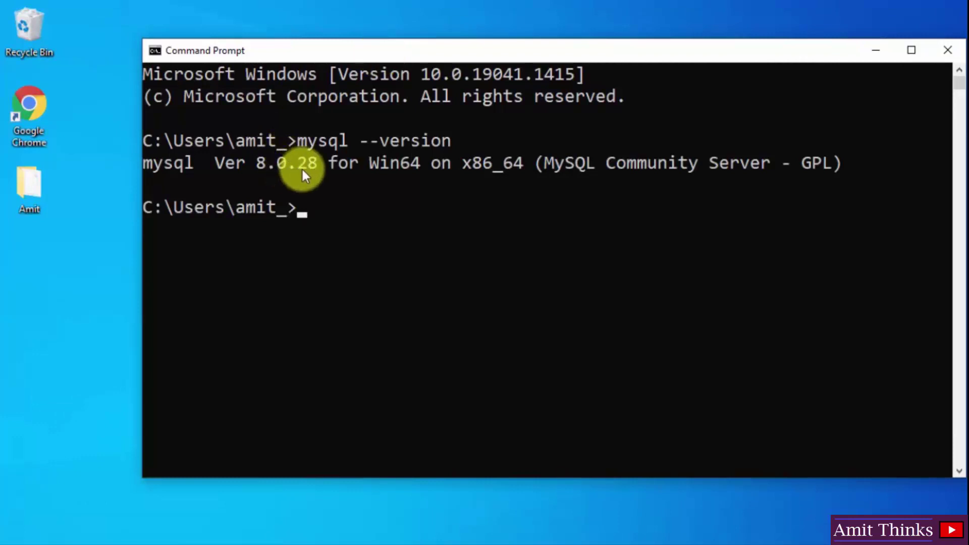
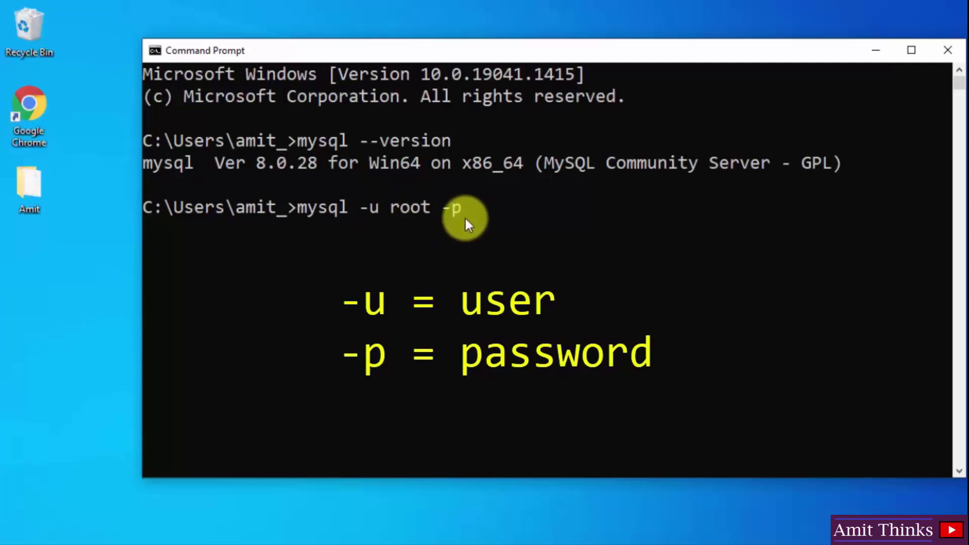
- Log in to the MySQL monitor with mysql -u root -p and the root password
key("Return")
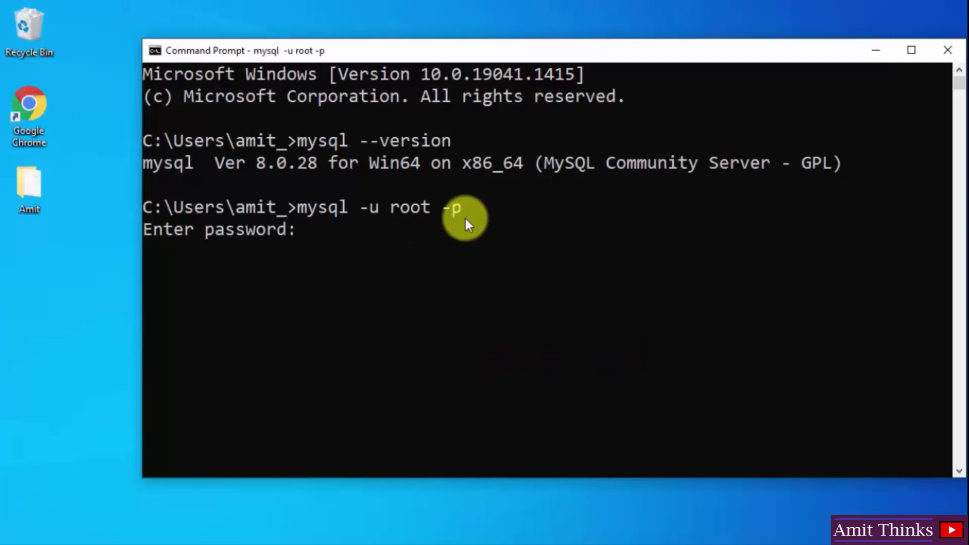
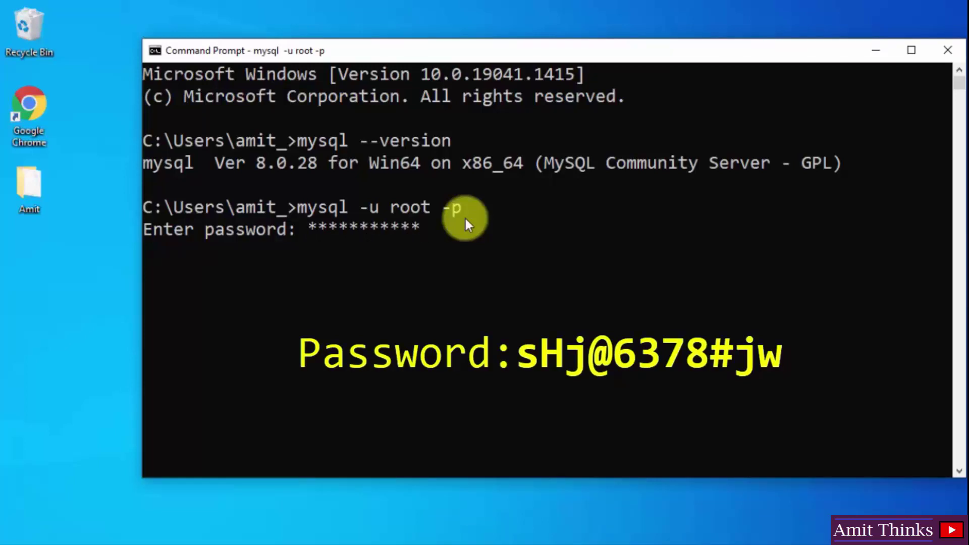
key("Return")
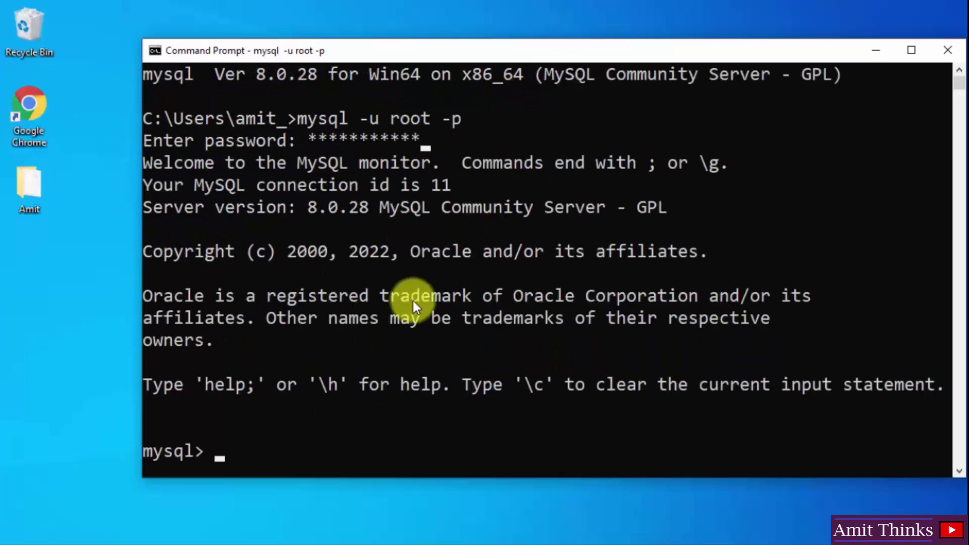
scroll(954, 472, "down", 3)
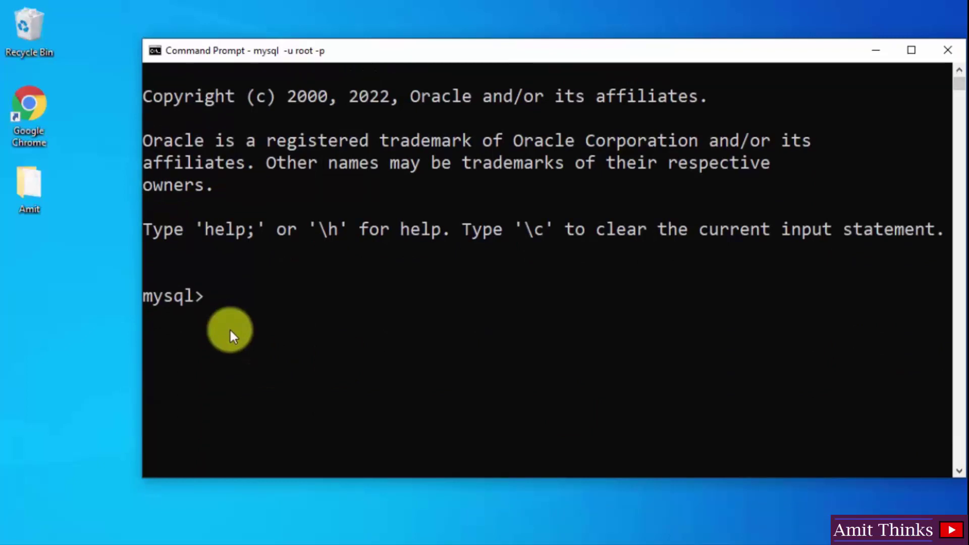
- List databases, run 'create database amitdb;', and confirm amitdb appears among five databases
type("show data")
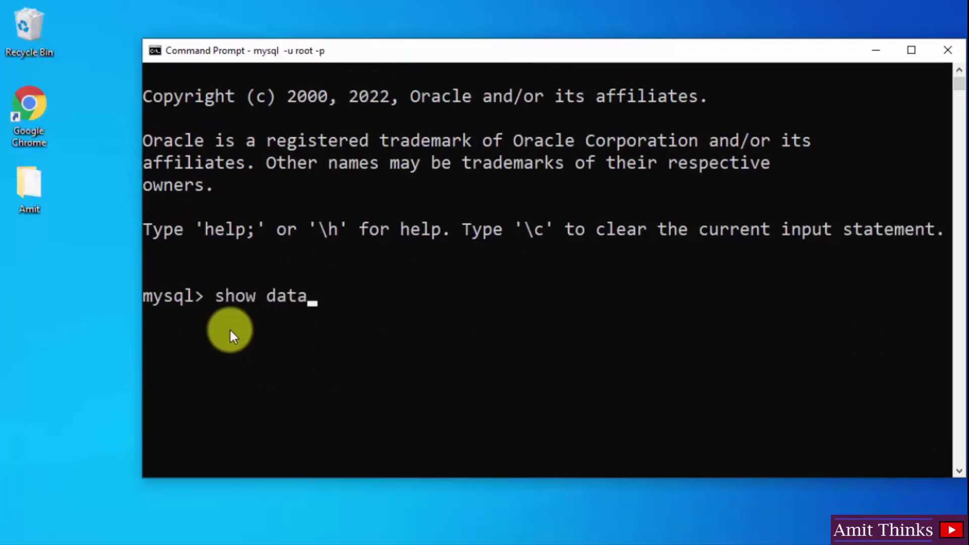
type("bases;")
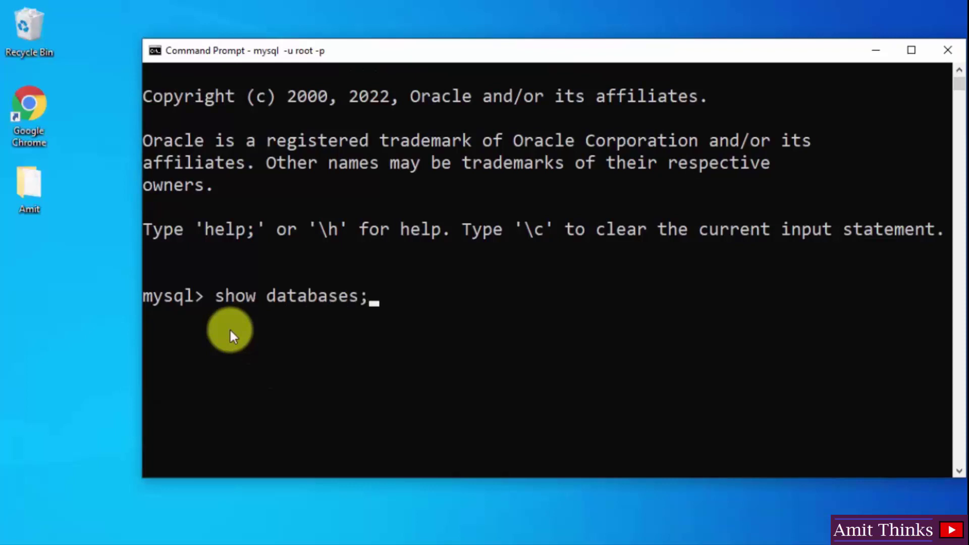
key("Return")
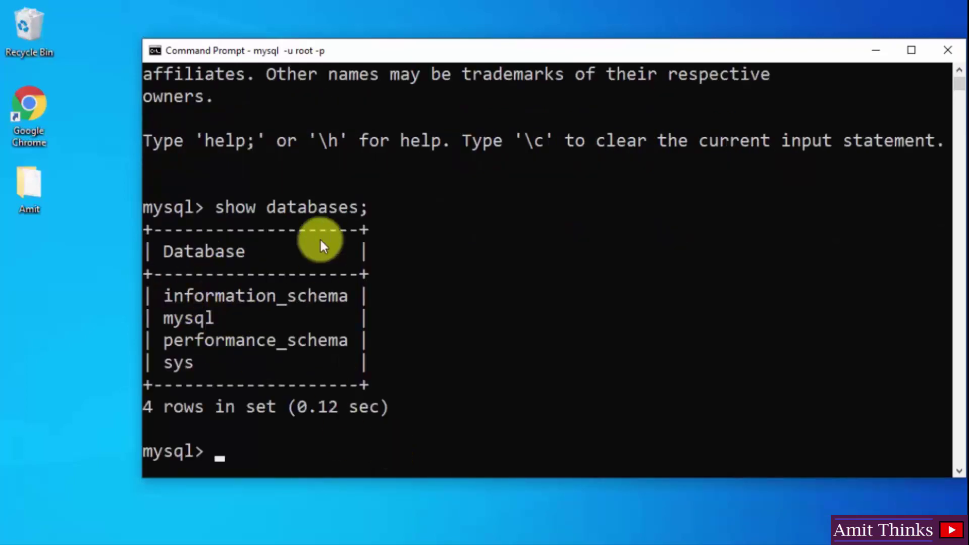
left_click(959, 471)
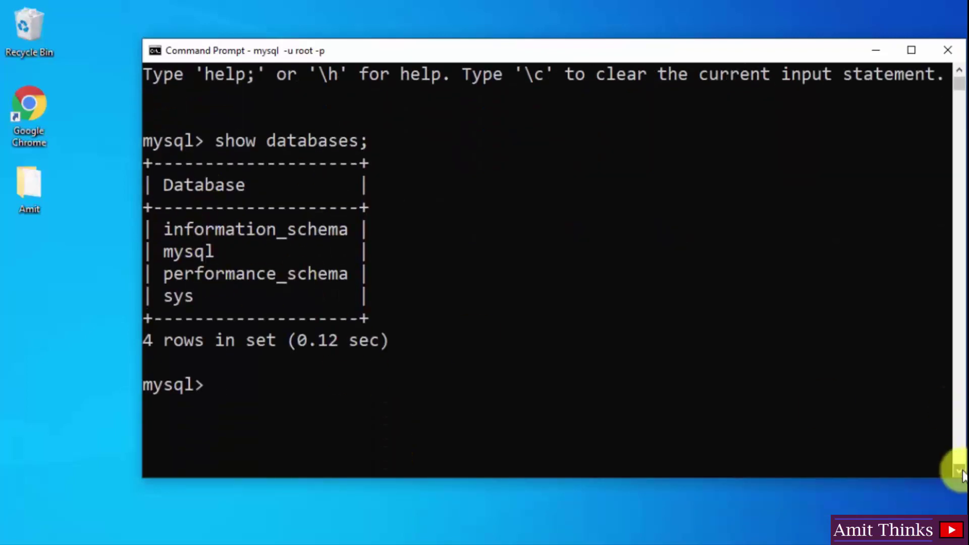
type("create ")
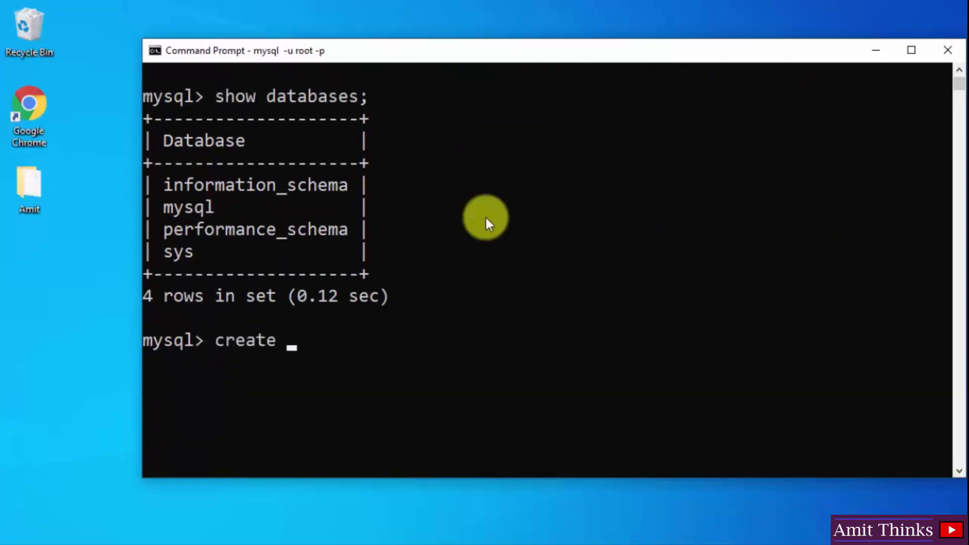
type("database")
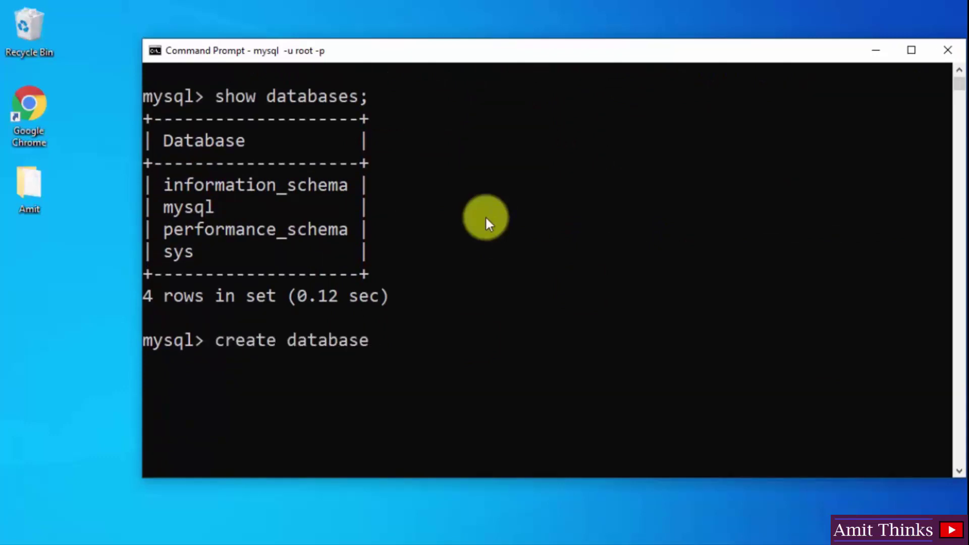
type(" amitdb;")
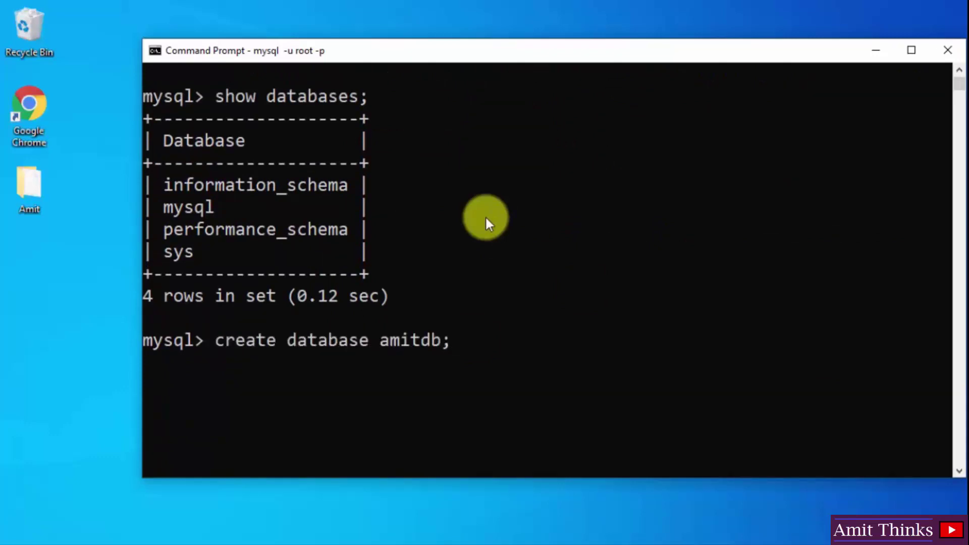
key("Return")
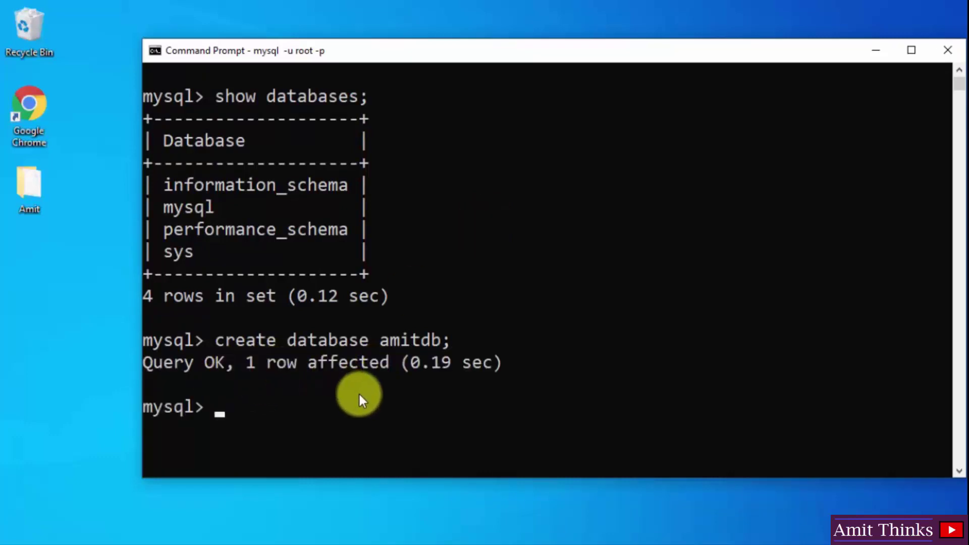
type("show ")
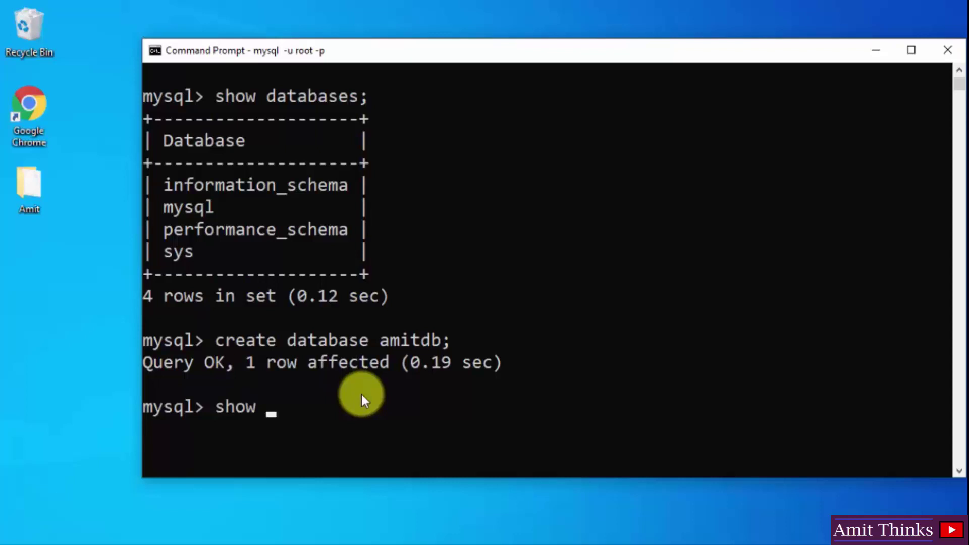
type("databases;")
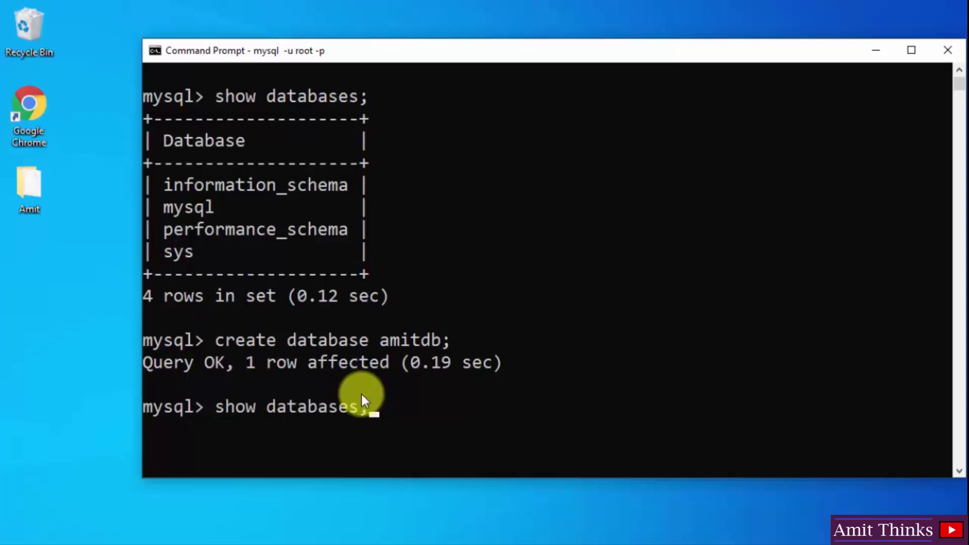
key("Return")
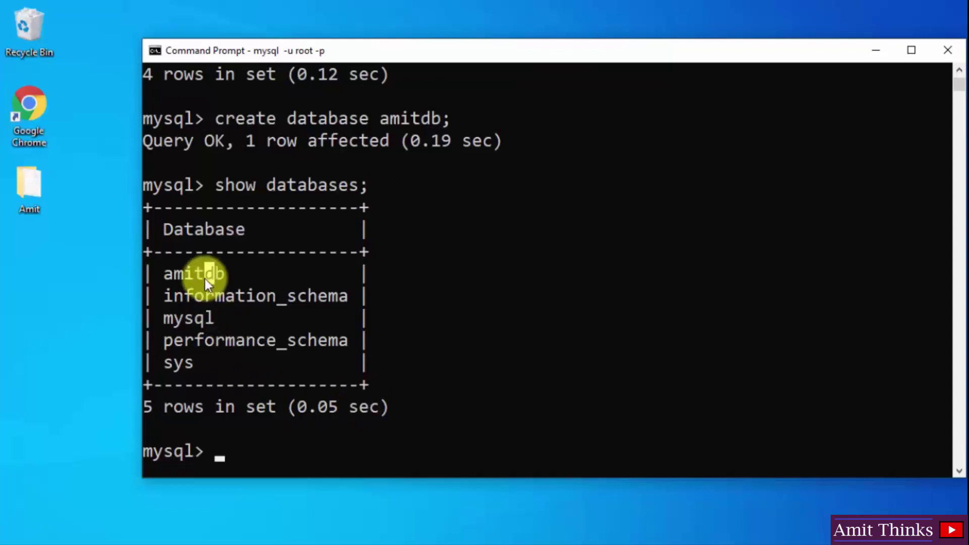
left_click(217, 275)
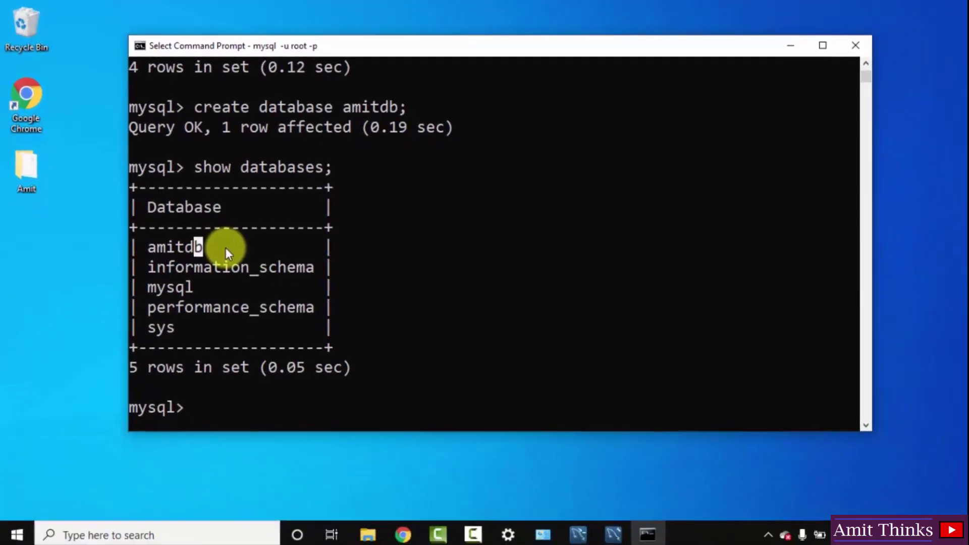
- Connect Workbench to Local instance MySQL80 with the root password, saving it in the vault
left_click(608, 530)
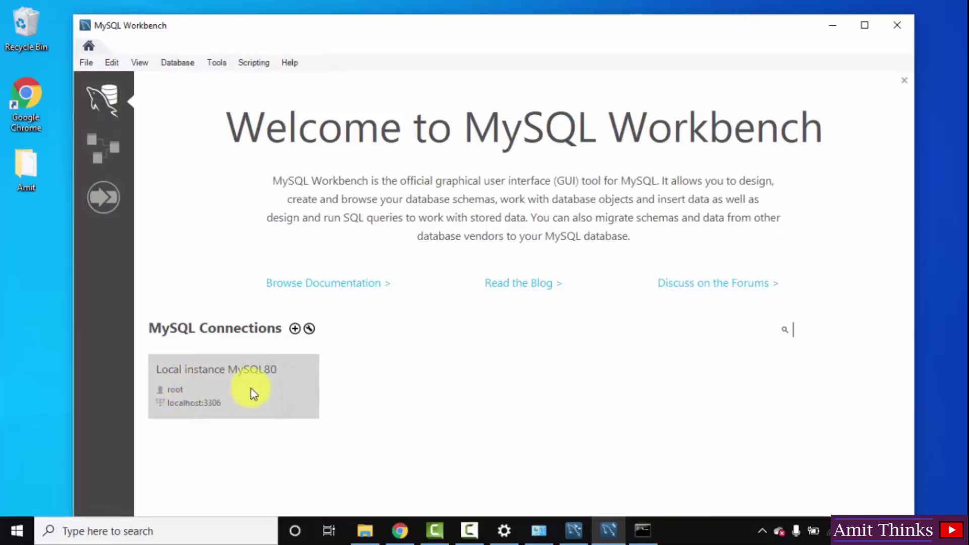
left_click(252, 391)
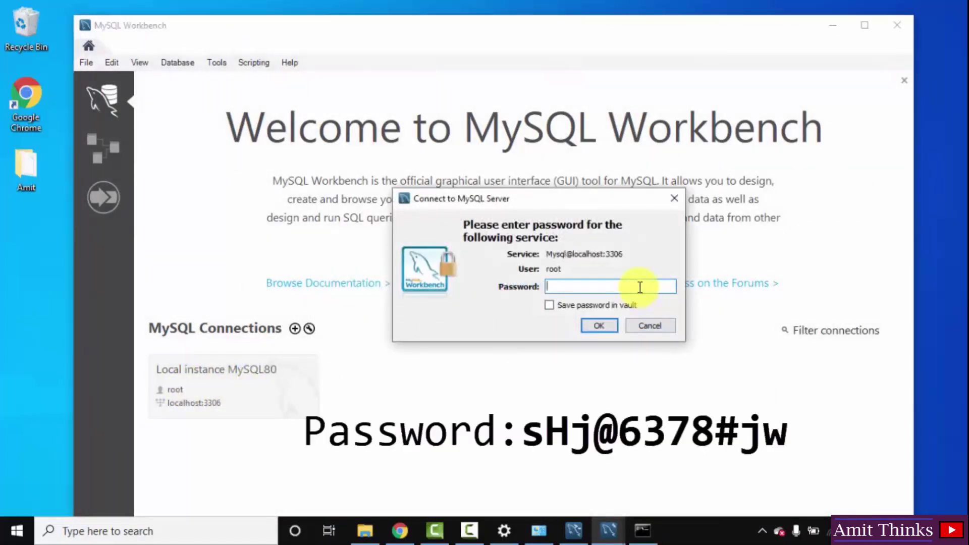
type("s")
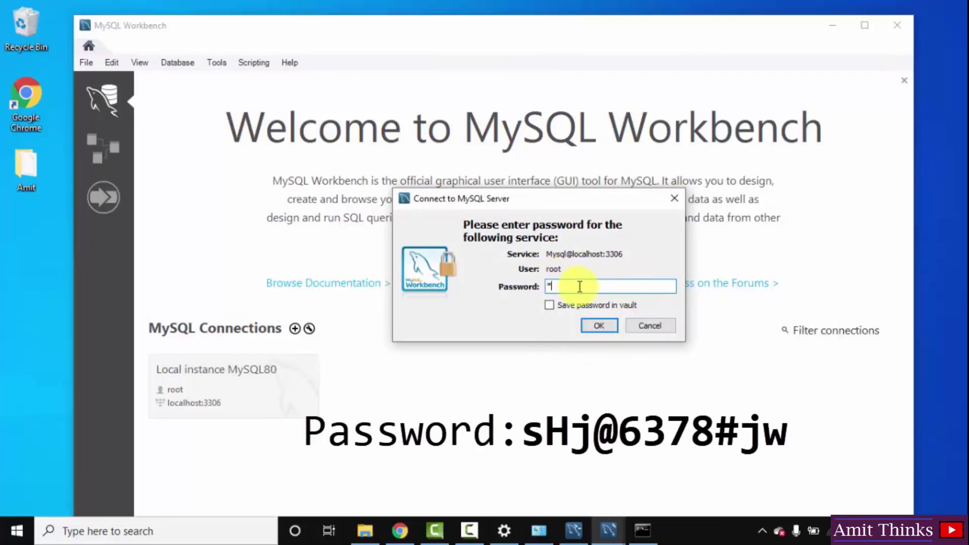
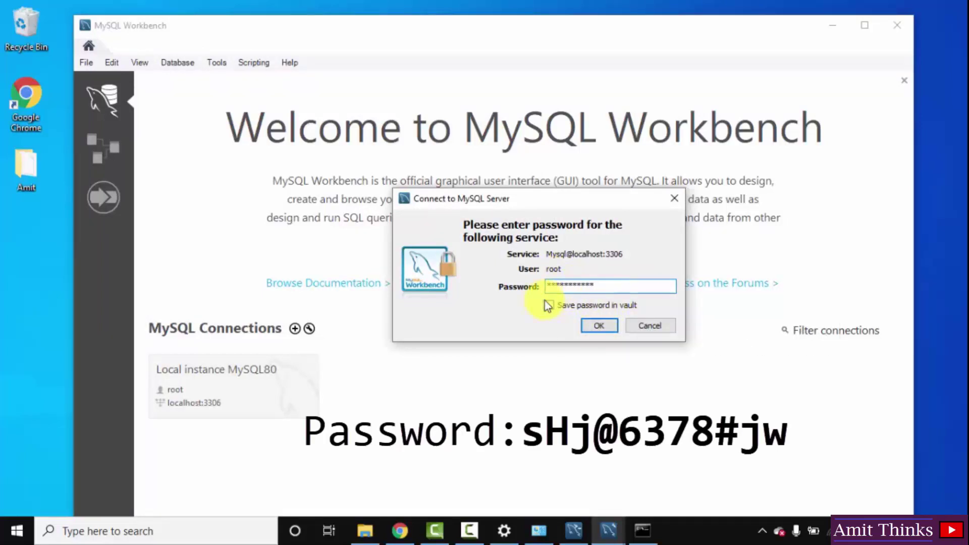
left_click(549, 305)
left_click(591, 327)
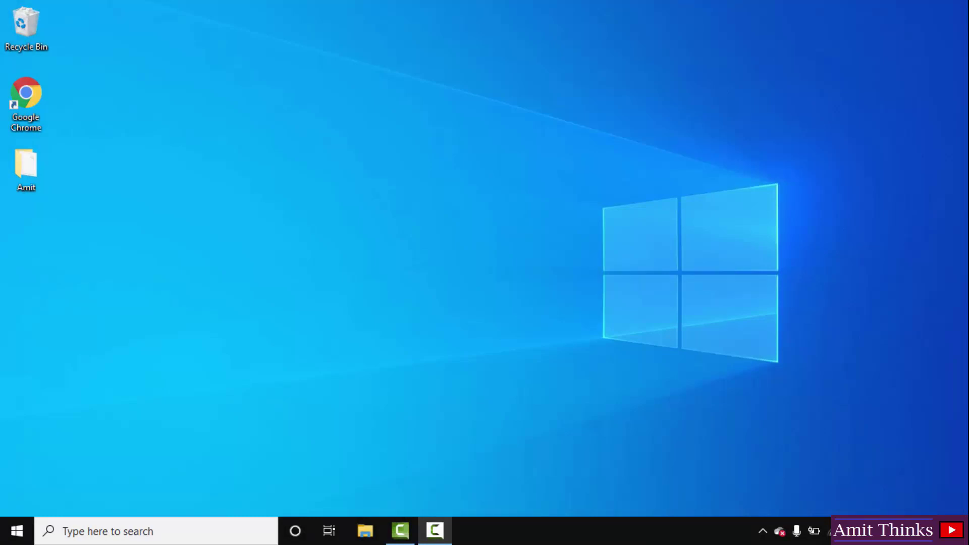
- Open a new Command Prompt and confirm mysql --version reports Ver 8.0.28
key("super")
type("cmd")
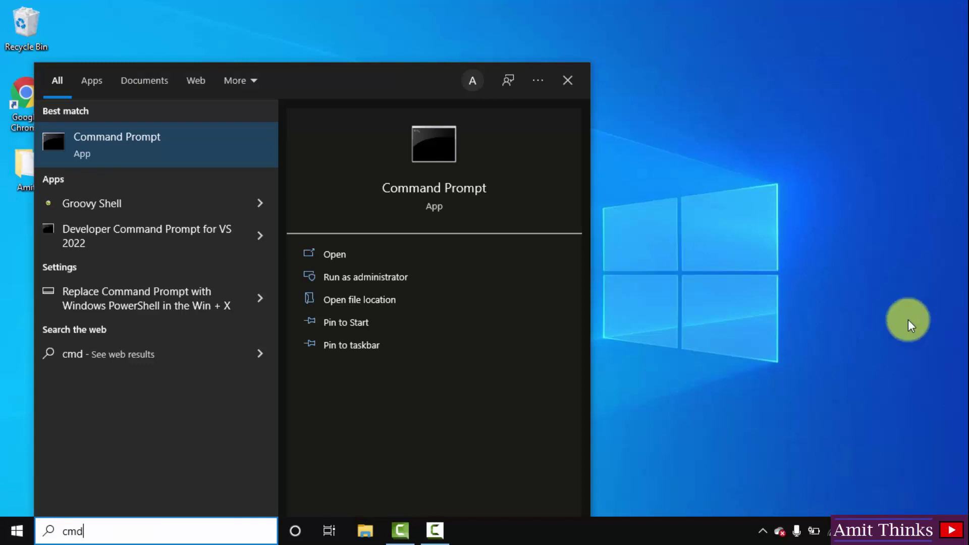
left_click(392, 253)
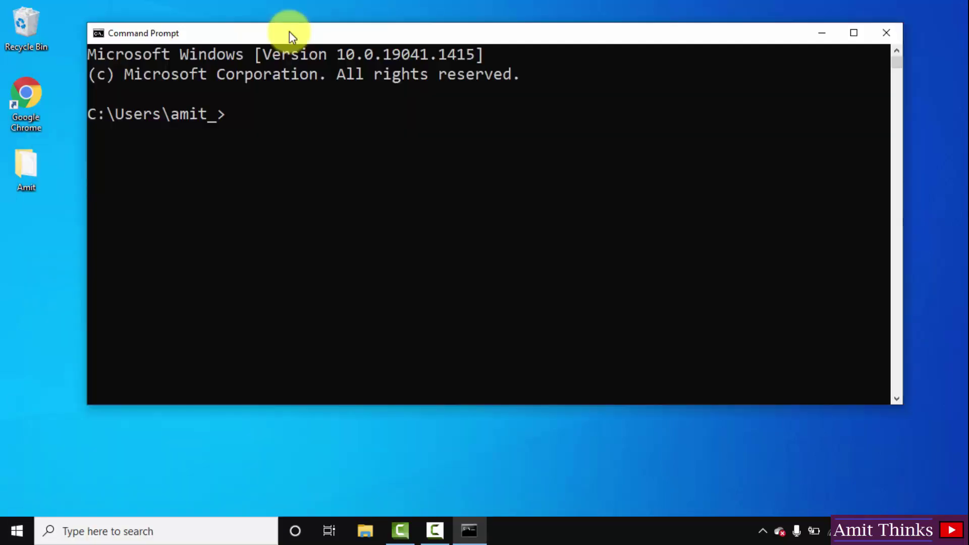
left_click_drag(290, 33, 302, 42)
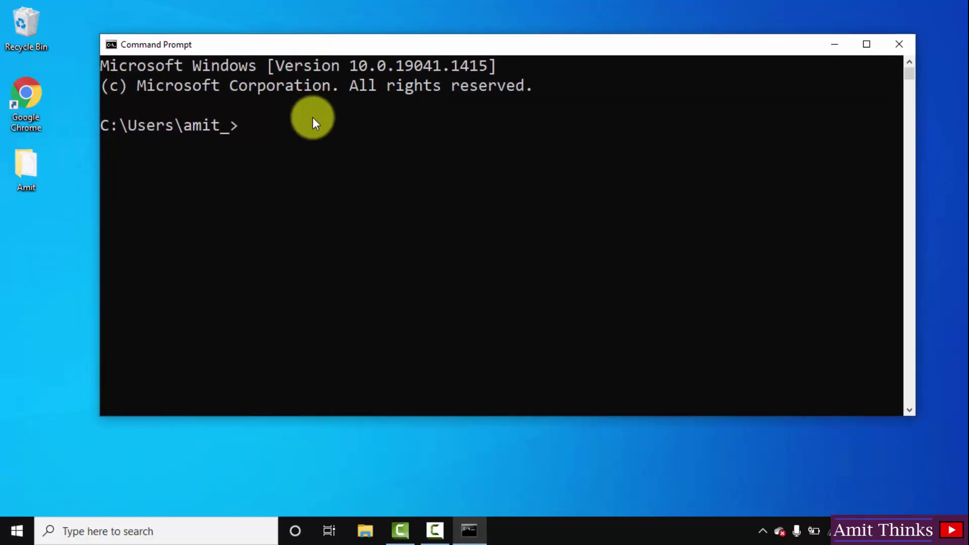
type("mysql --version")
key("Return")
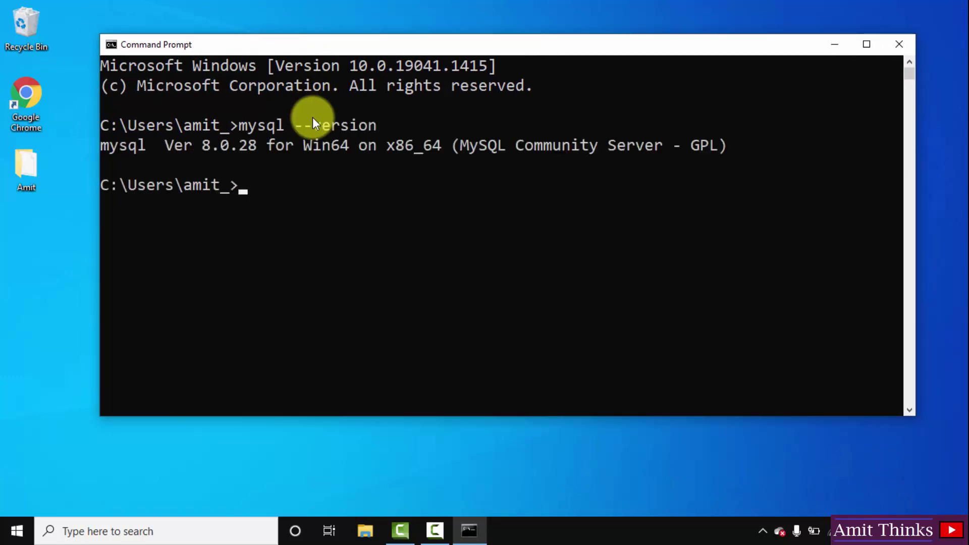
- Confirm Python 3.10.2 and pip 22.0.3 via version checks, then search Start for 'idle'
type("pytho")
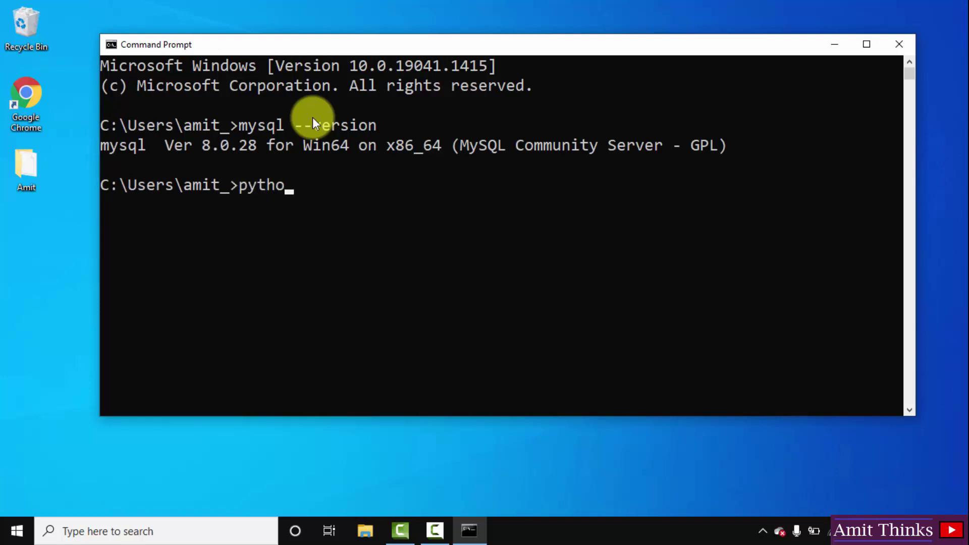
type("n --version")
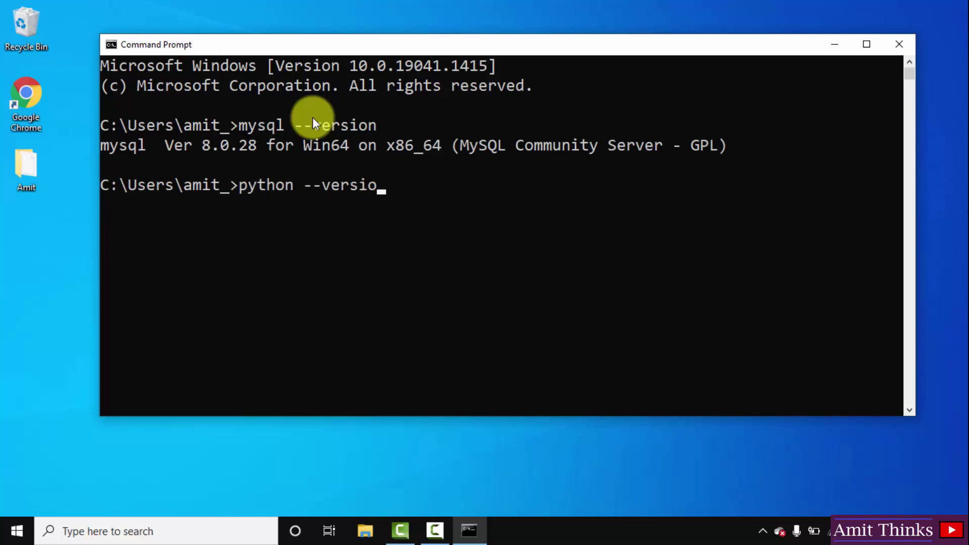
key("Return")
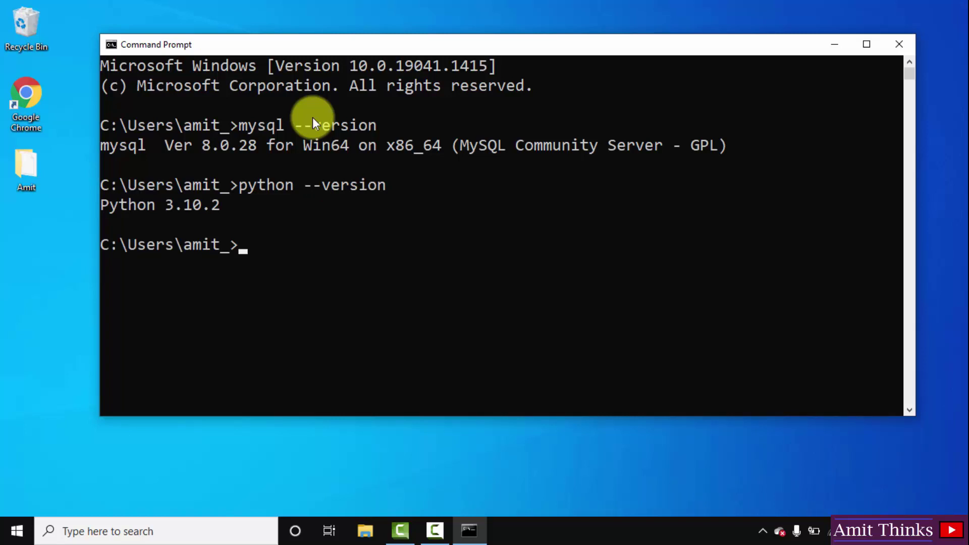
type("pip --version")
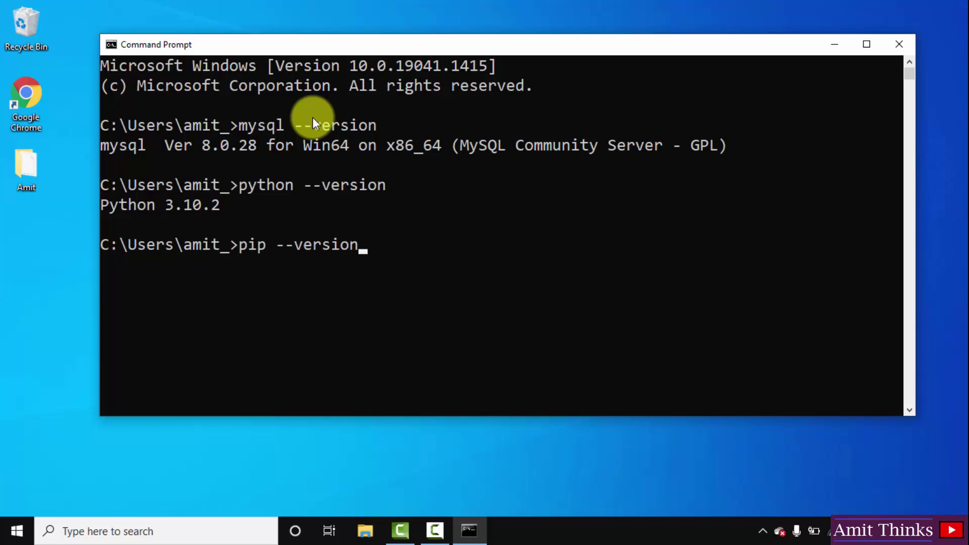
key("Return")
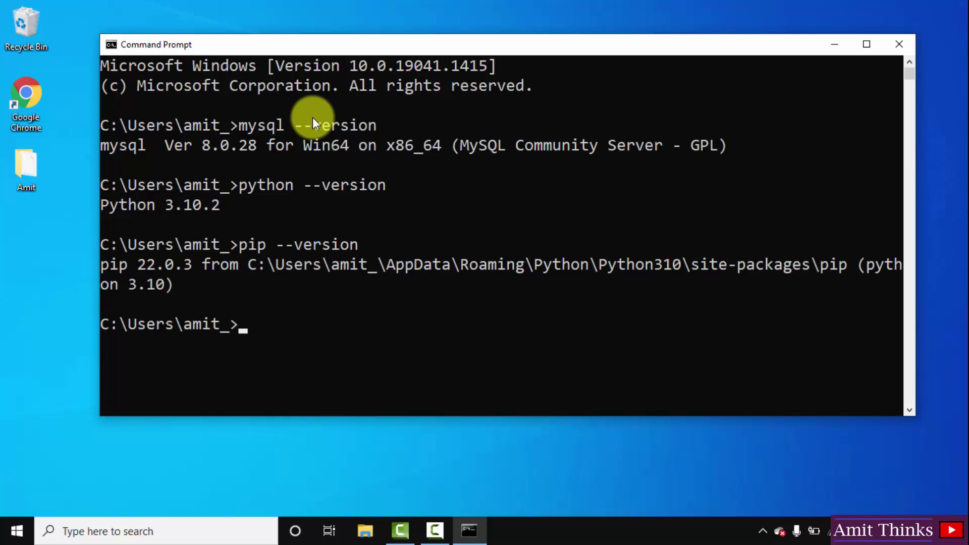
key("super")
type("idle")
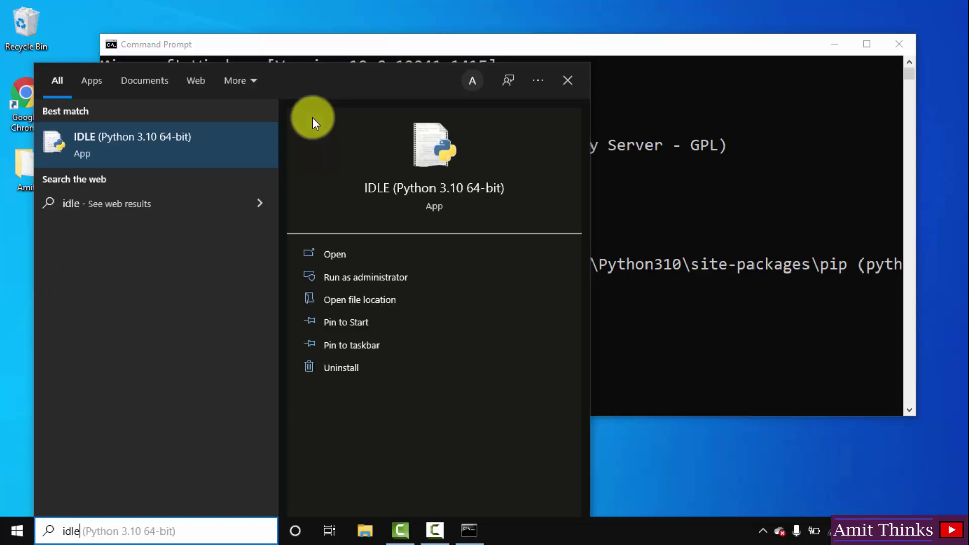
- Launch IDLE 3.10 and run 'import mysql.connector', which fails with No module named 'mysql'
left_click(347, 253)
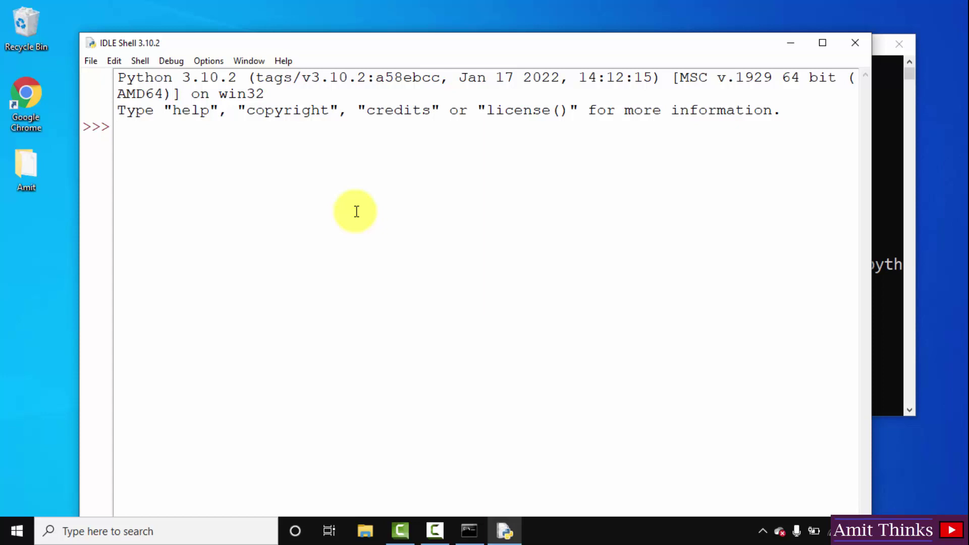
type("import ")
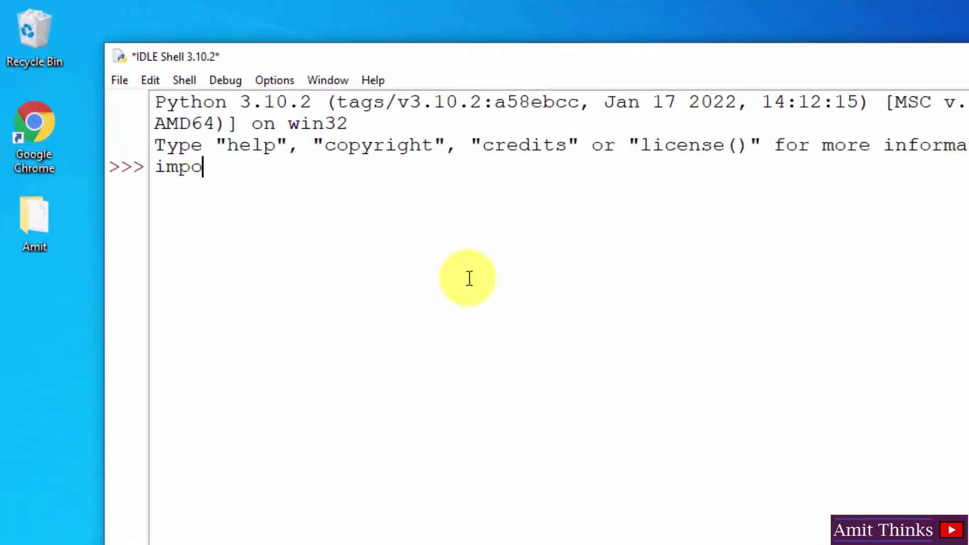
type("mys")
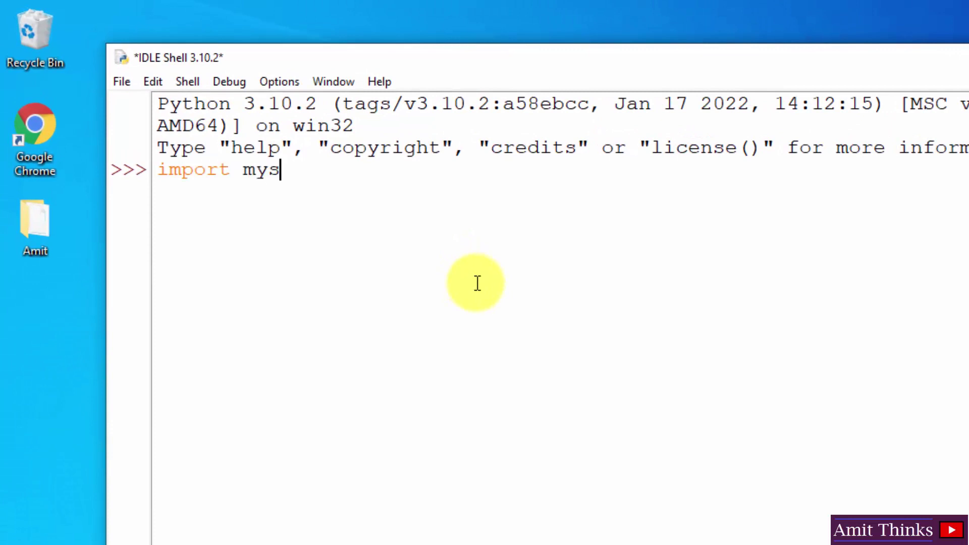
type("ql.connect")
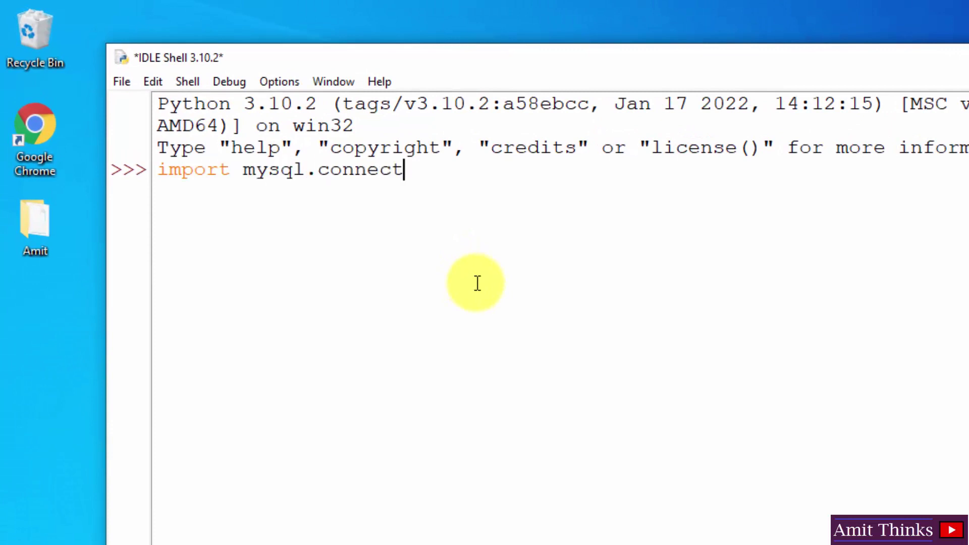
type("or")
key("Return")
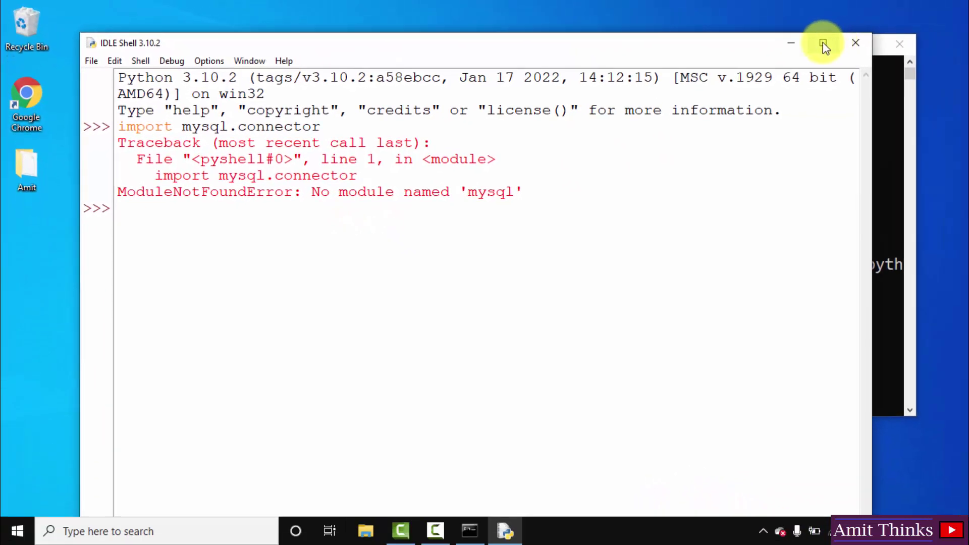
- Install mysql-connector-python 8.0.28 with protobuf 3.19.4 via pip in Command Prompt
left_click(791, 44)
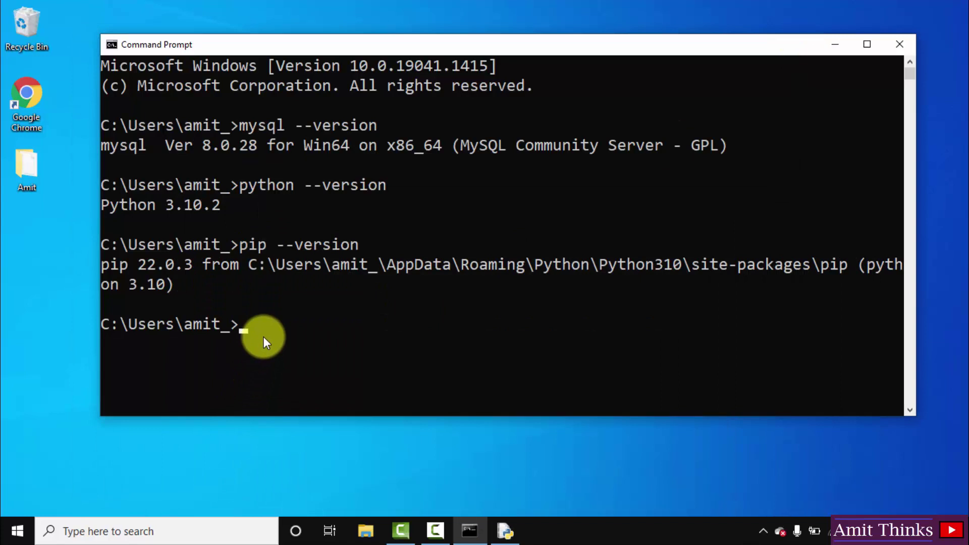
type("pip in")
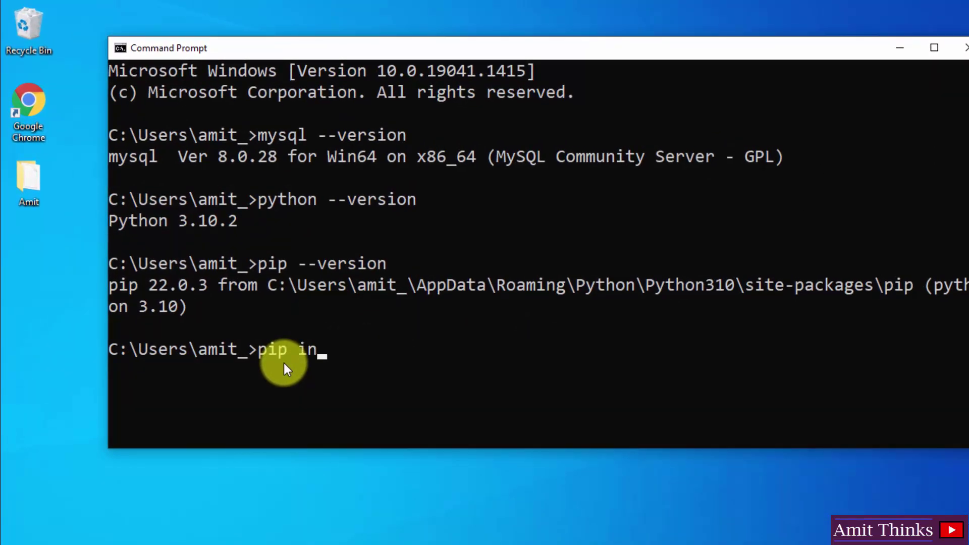
type("stall mysql-connector")
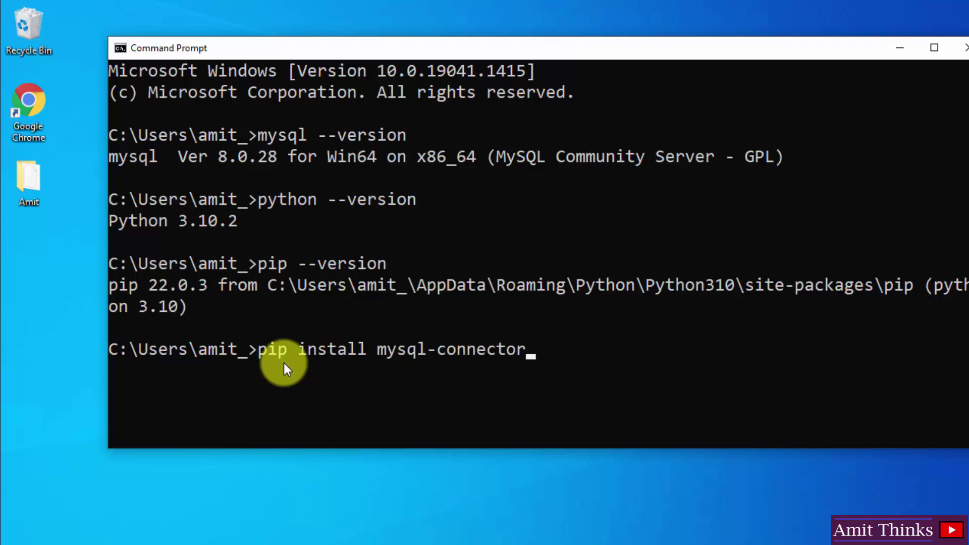
type("-pytho")
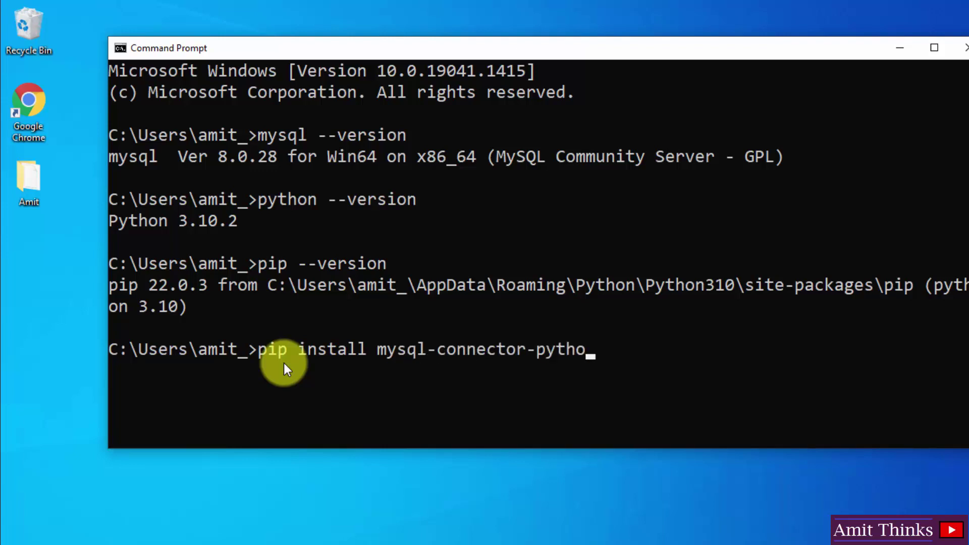
type("n")
key("Return")
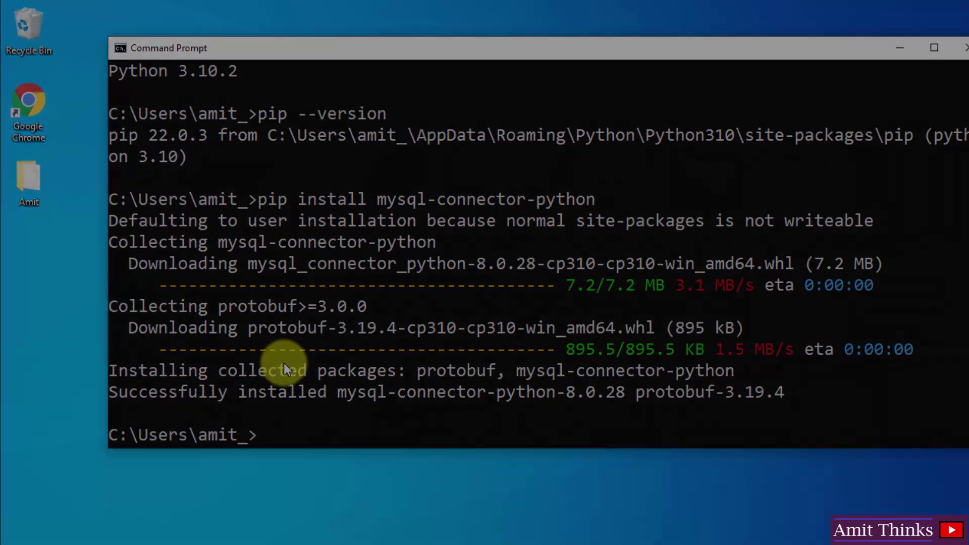
key("super")
- Launch IDLE from the Windows search and move the shell window aside
type("idle")
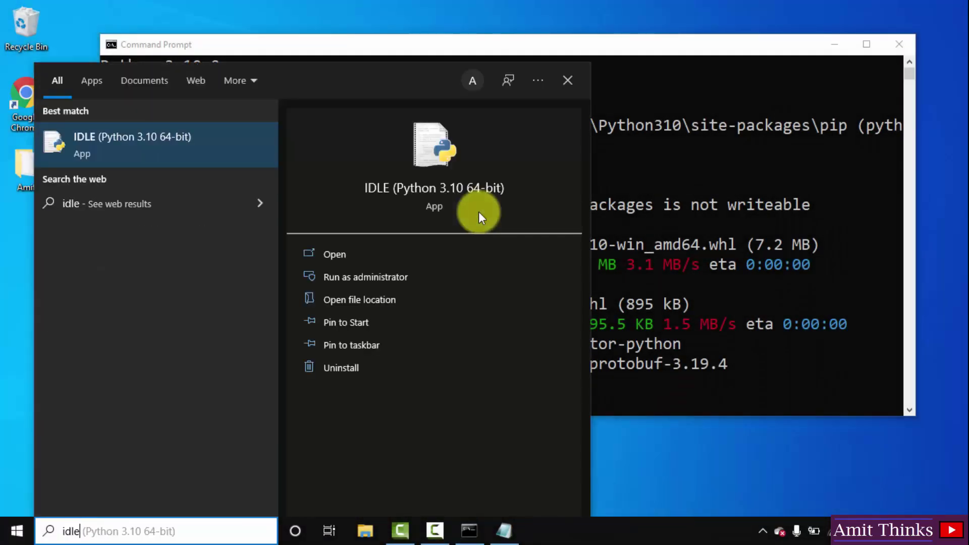
key("Return")
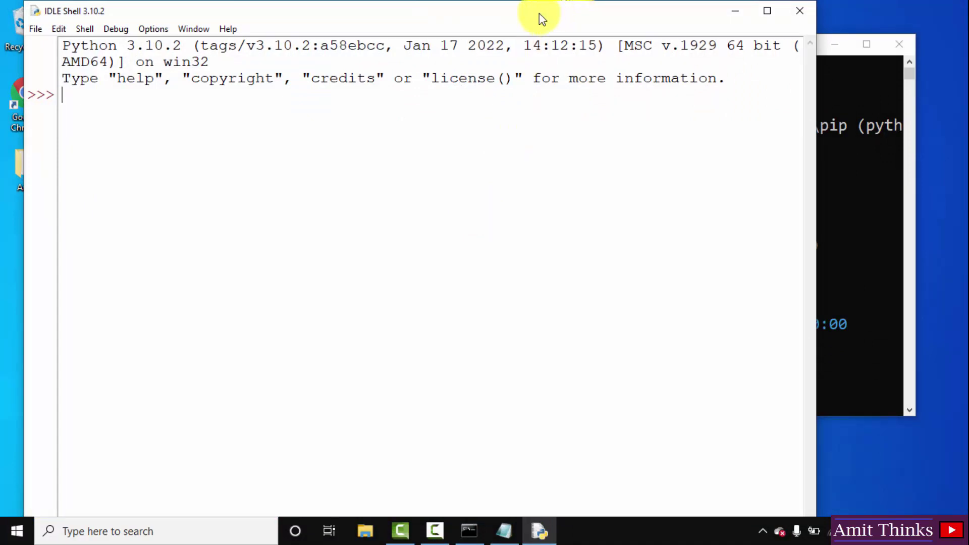
left_click_drag(540, 13, 632, 25)
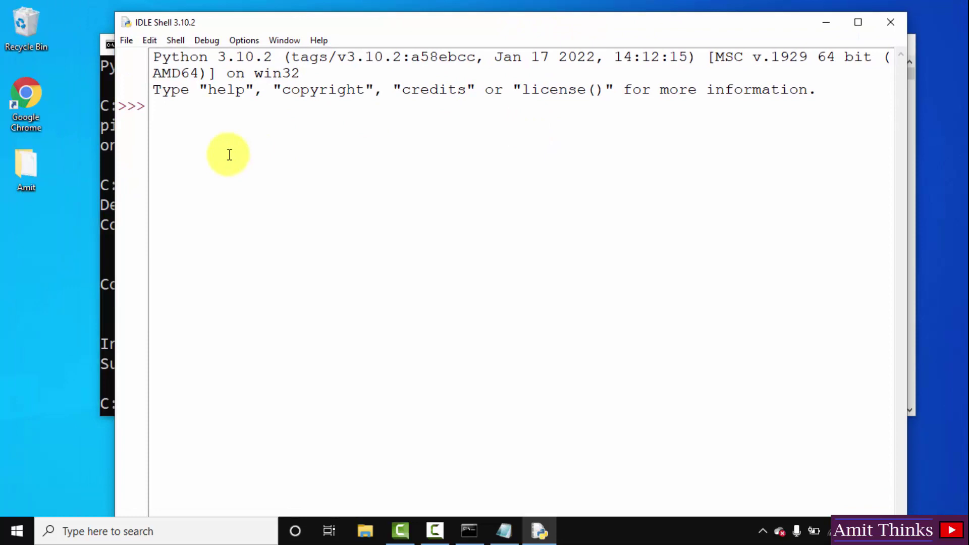
- Create a new desktop text document renamed Example.py, accepting the extension change
left_click(26, 259)
right_click(26, 258)
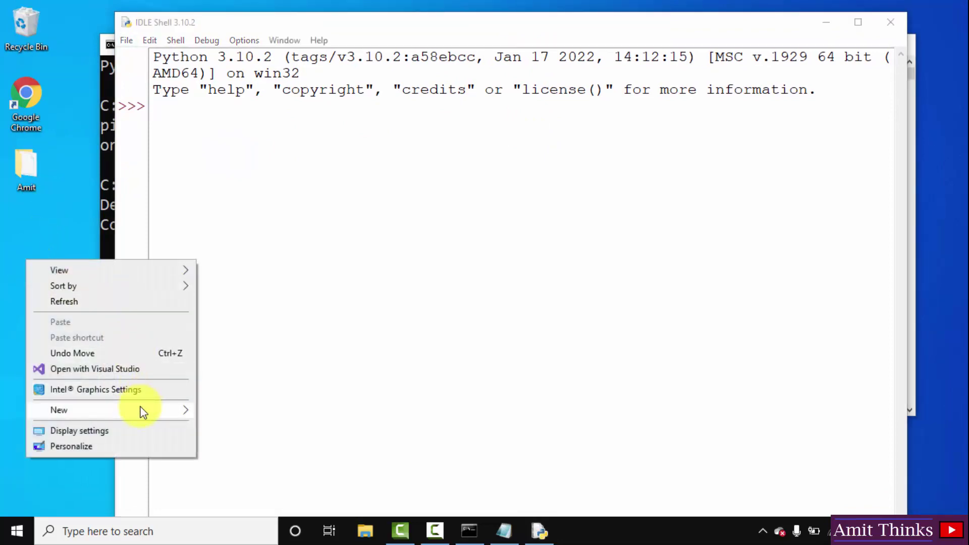
mouse_move(174, 417)
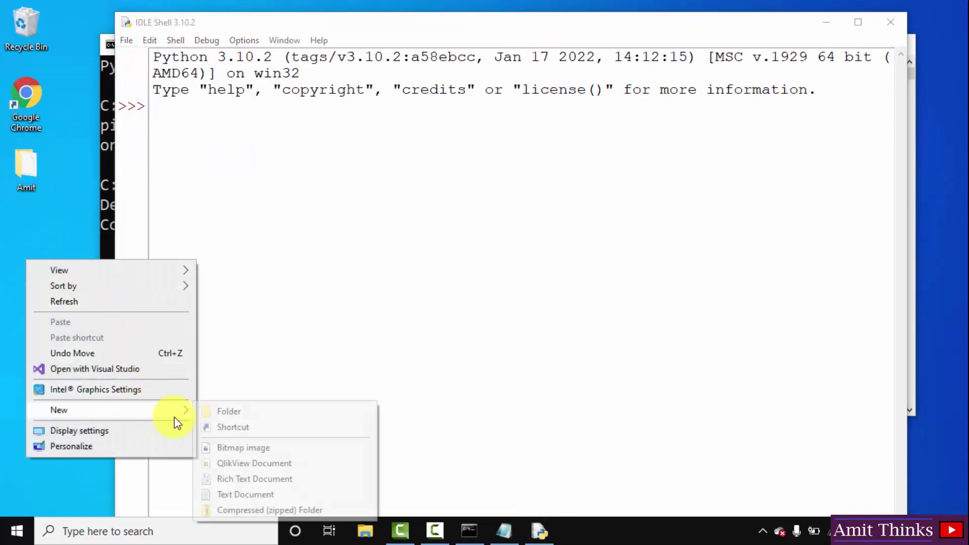
left_click(251, 498)
type("Example.p")
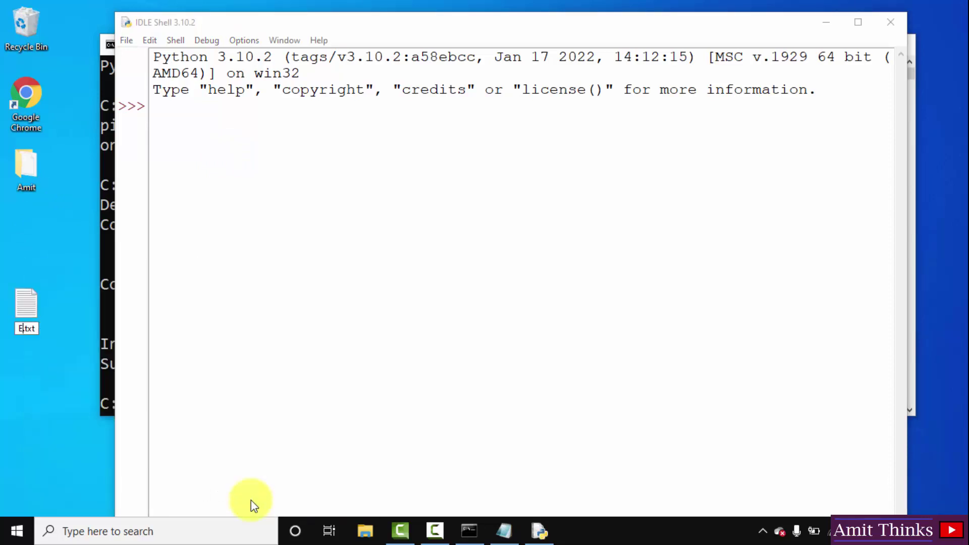
type("y")
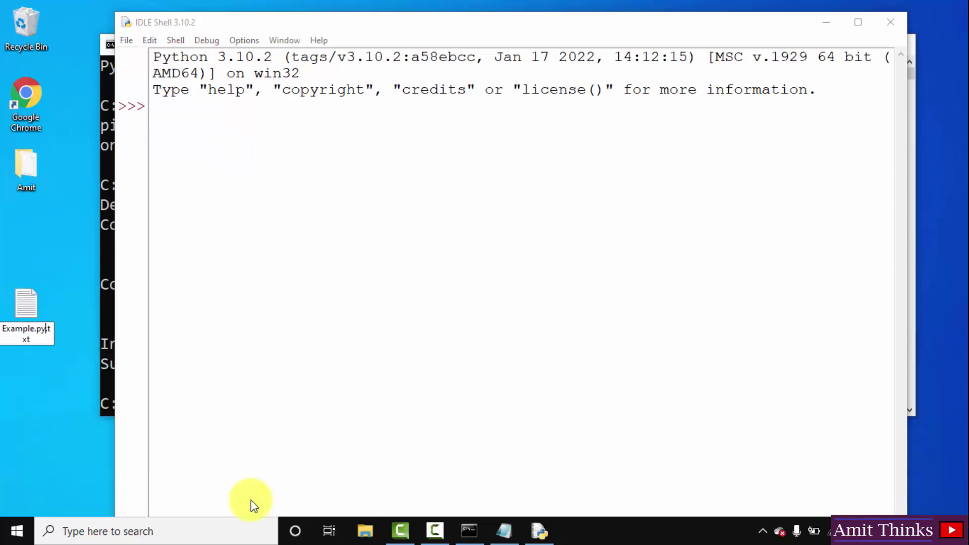
key("Delete")
key("Delete")
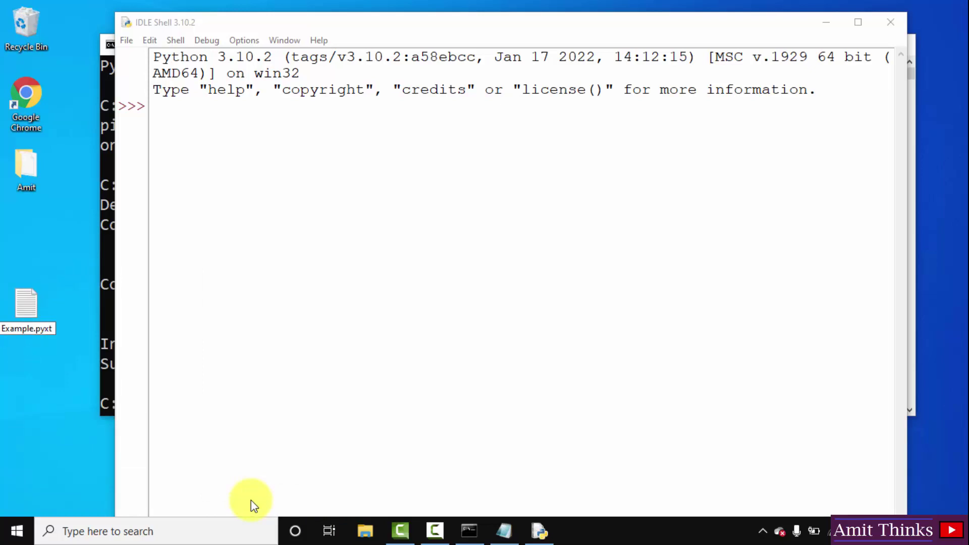
key("Delete")
key("Delete")
left_click(71, 281)
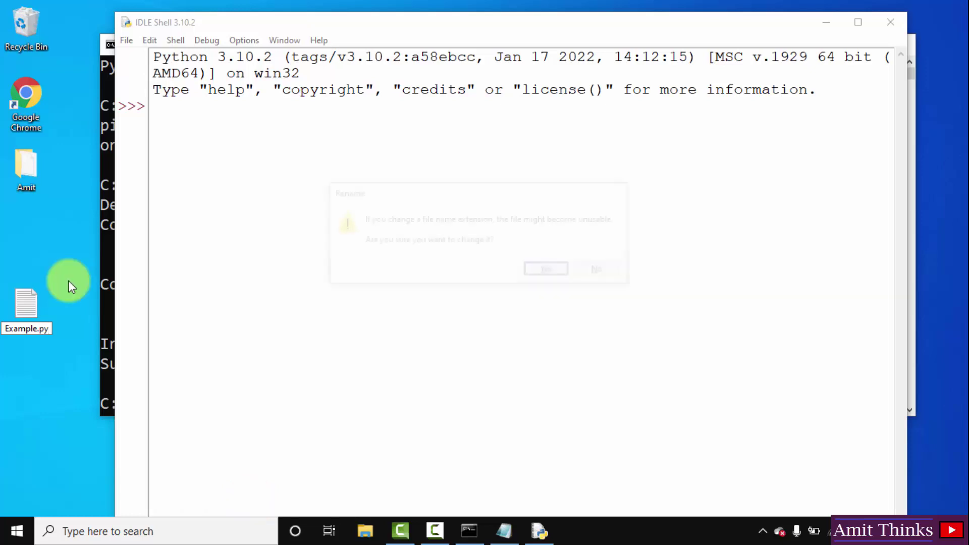
left_click(549, 272)
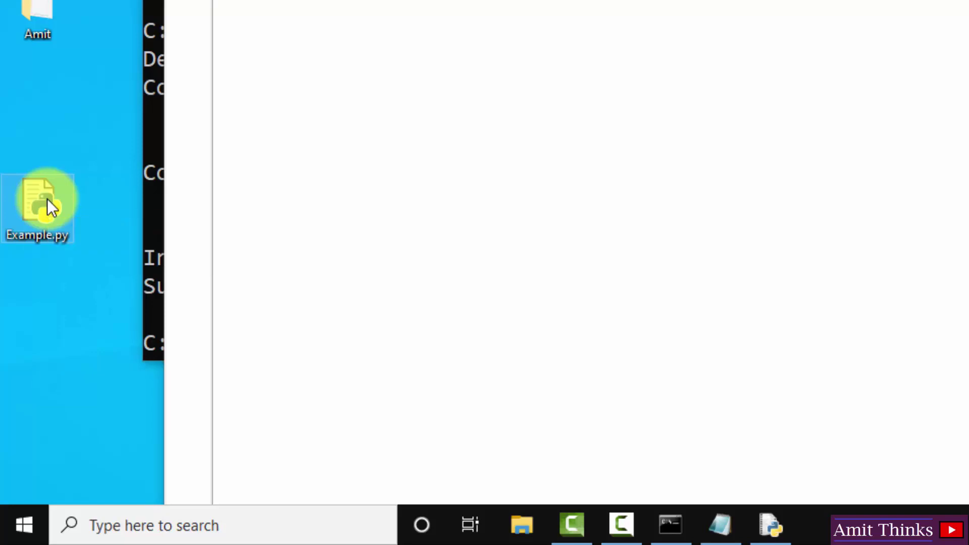
right_click(47, 201)
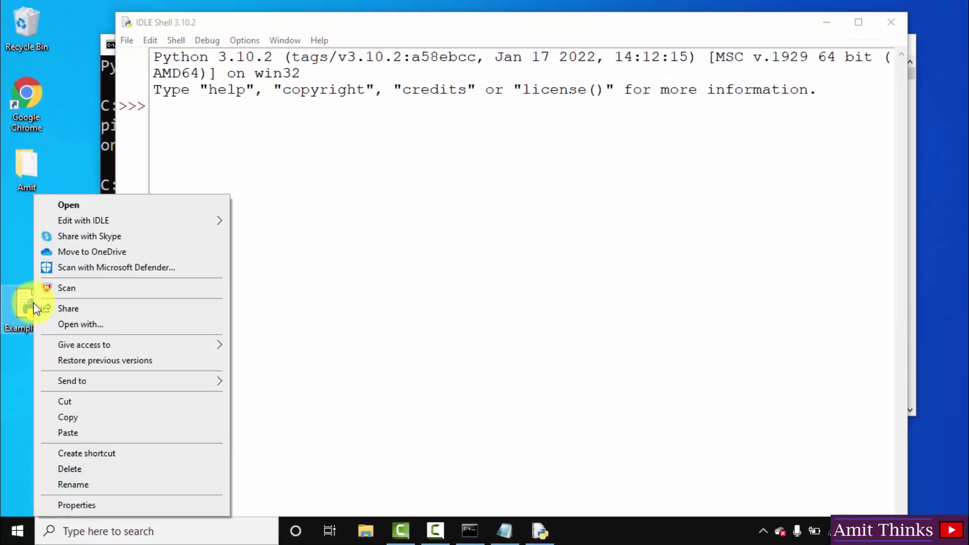
- Open Example.py in Notepad and save the mysql.connector script that prints 'Connection established...'
left_click(128, 324)
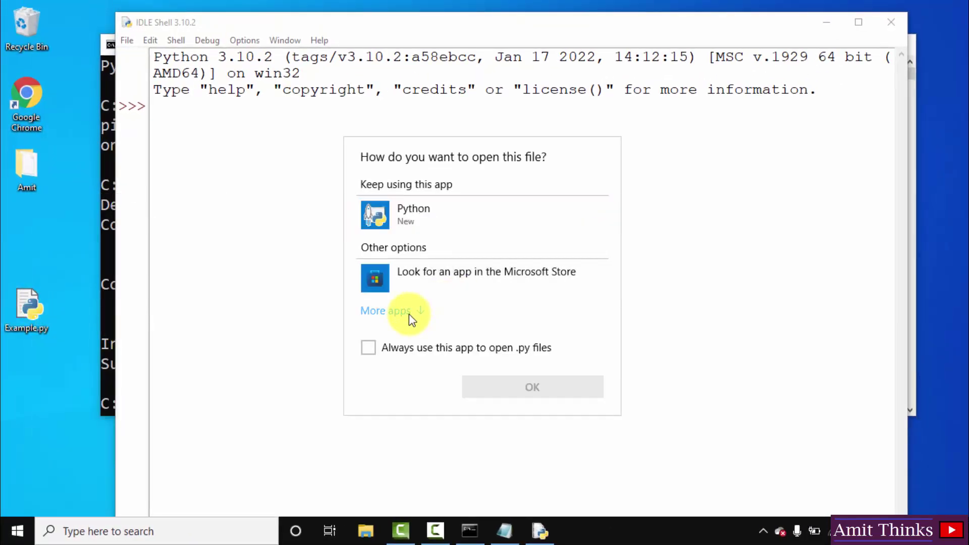
left_click(408, 314)
double_click(443, 411)
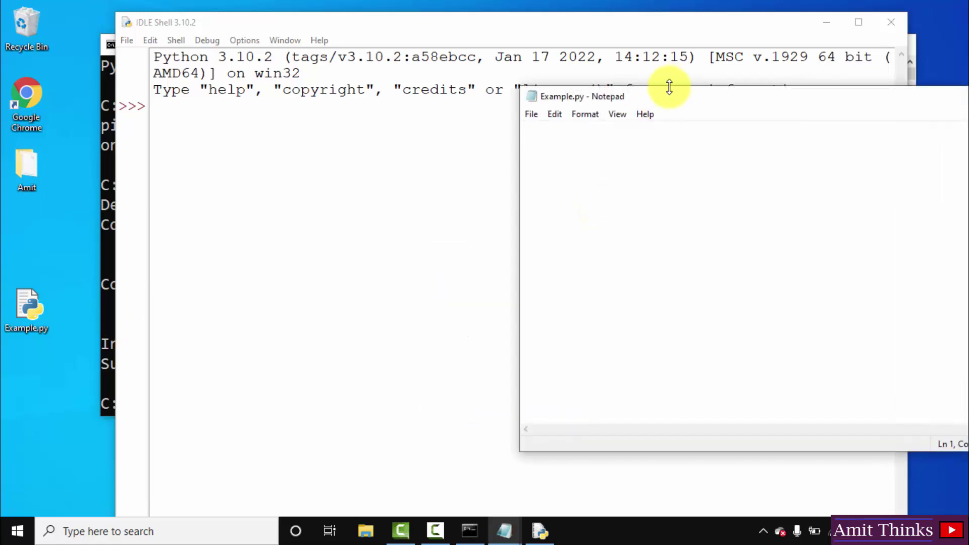
left_click_drag(634, 100, 385, 78)
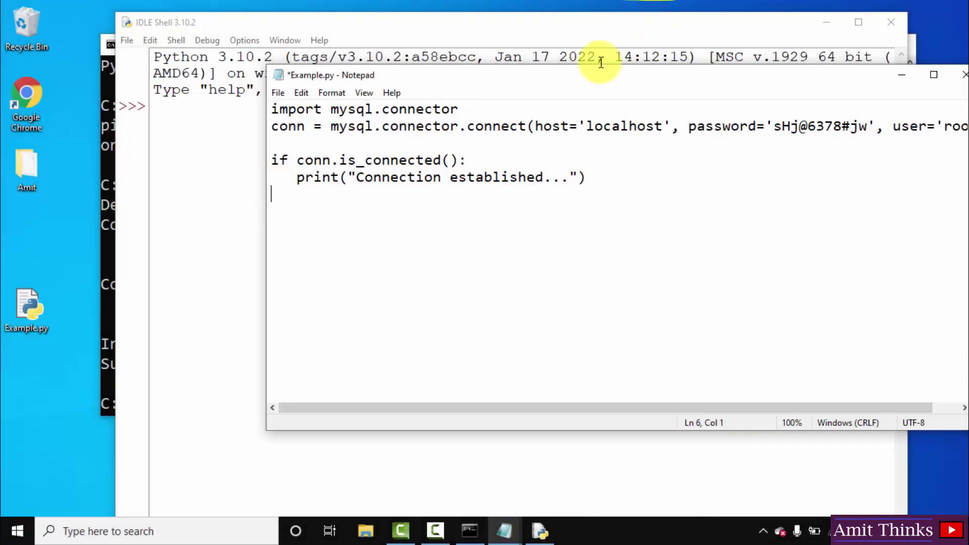
left_click_drag(586, 80, 482, 79)
left_click(169, 93)
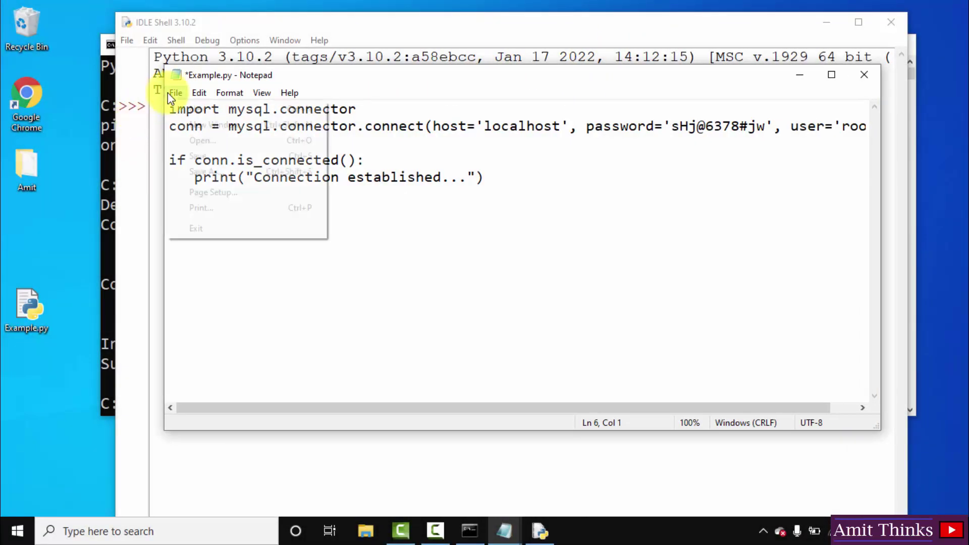
left_click(198, 157)
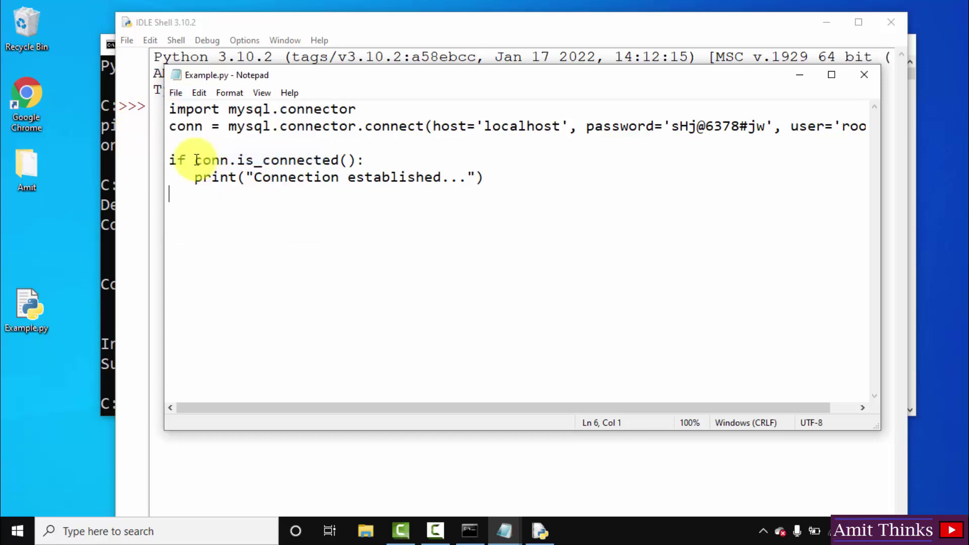
- Open Desktop\Example.py in an IDLE editor from the shell
left_click(142, 31)
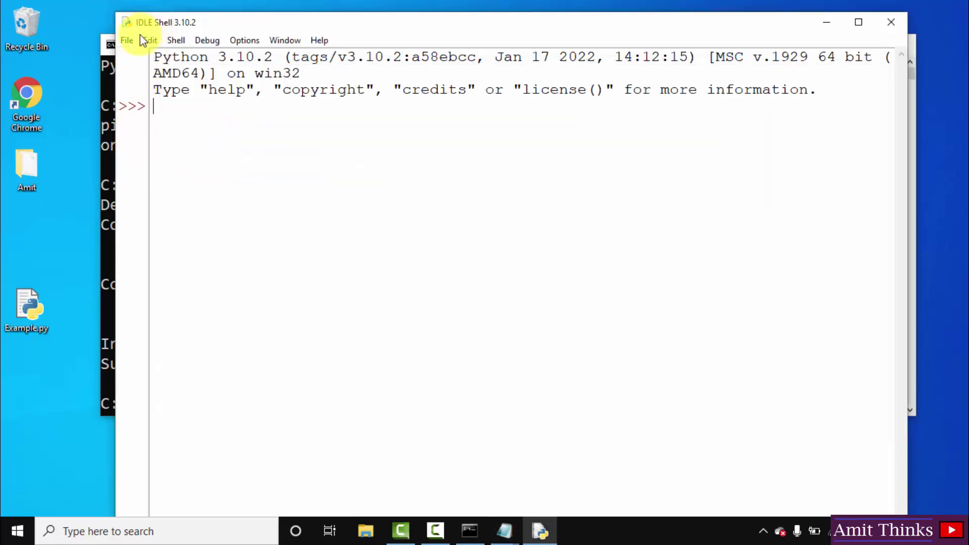
left_click(127, 41)
left_click(144, 68)
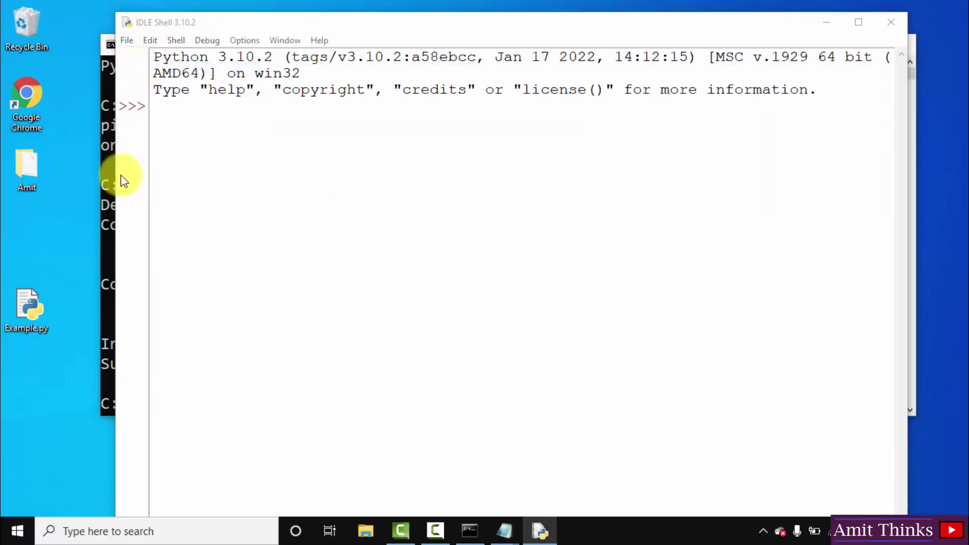
left_click(130, 322)
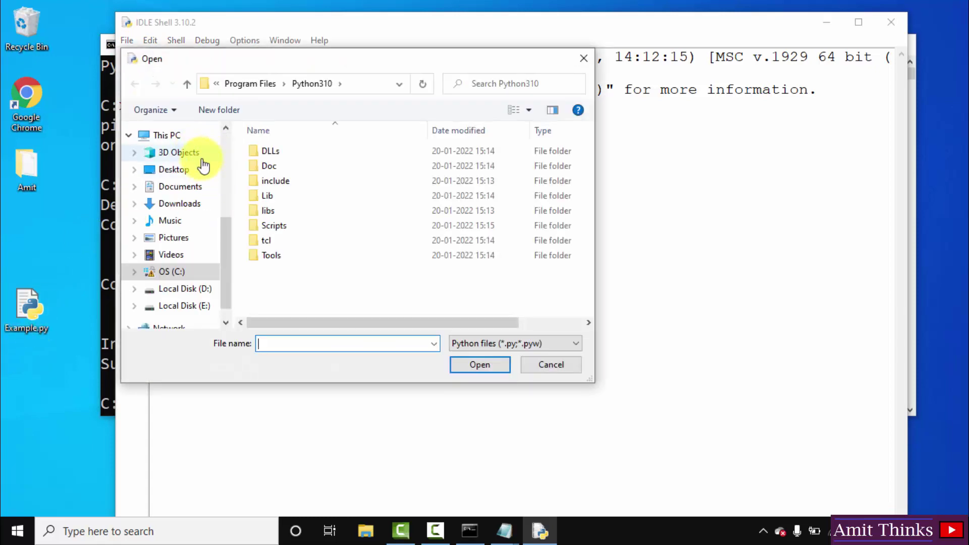
left_click(193, 174)
double_click(385, 197)
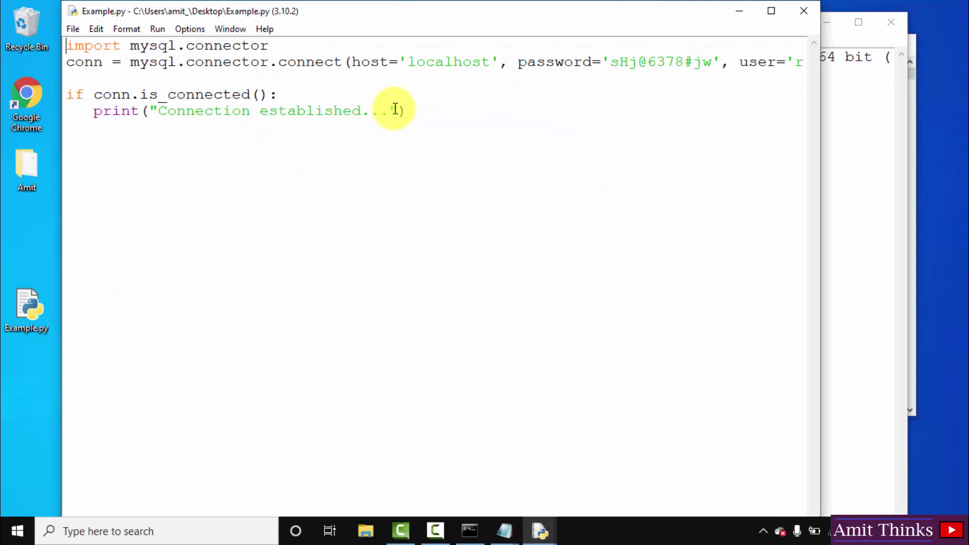
- Run Example.py as a module so the shell prints 'Connection established...'
left_click(157, 30)
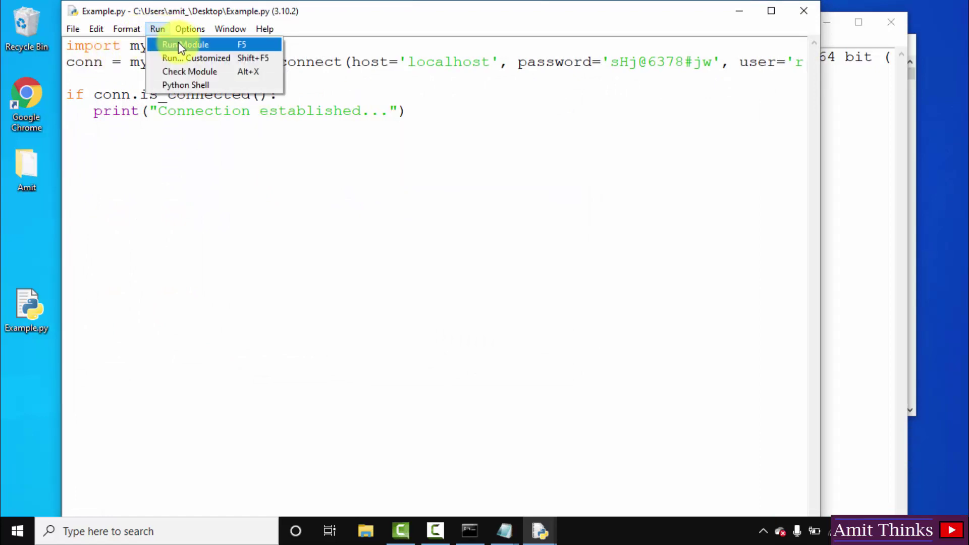
left_click(178, 45)
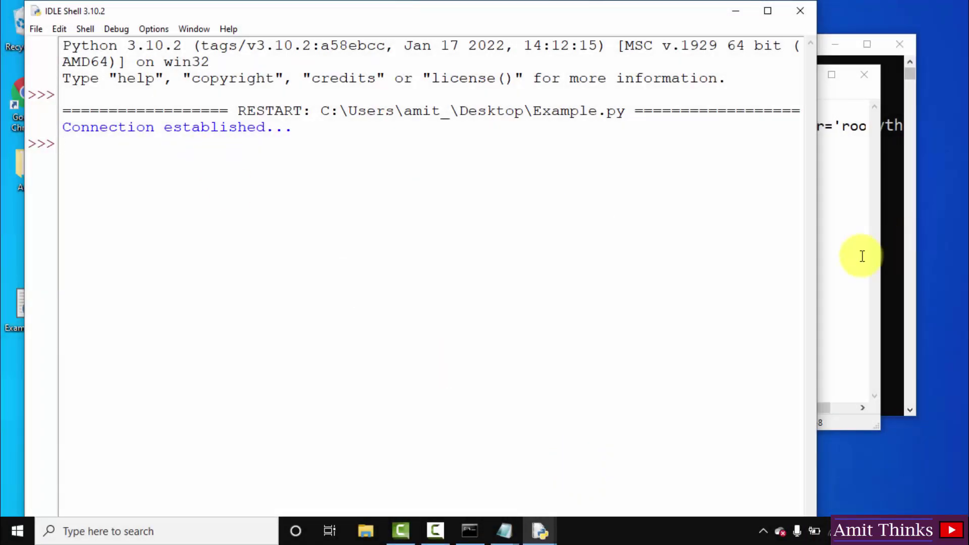
left_click(744, 17)
- Widen the editor and walk through the import and connect line's host, password and user arguments
left_click_drag(802, 282, 946, 278)
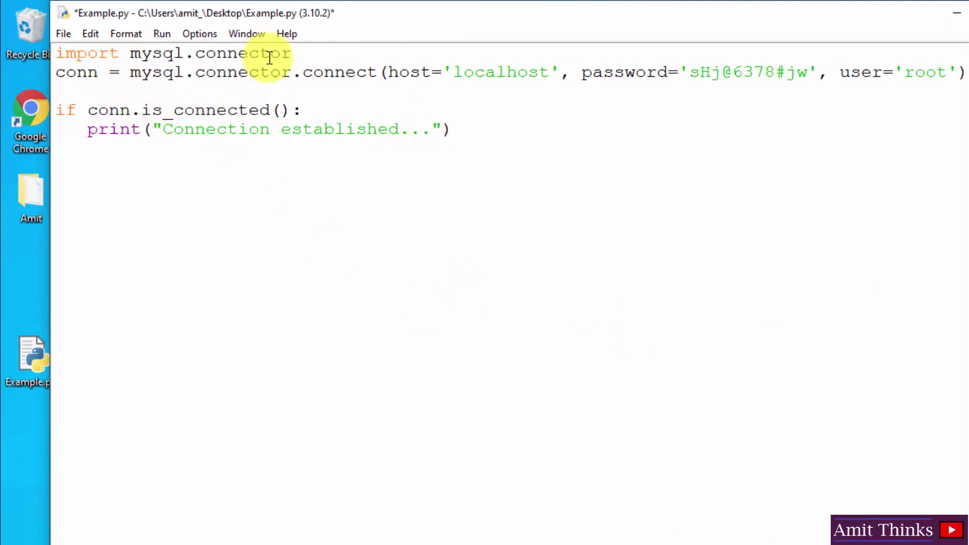
left_click(314, 58)
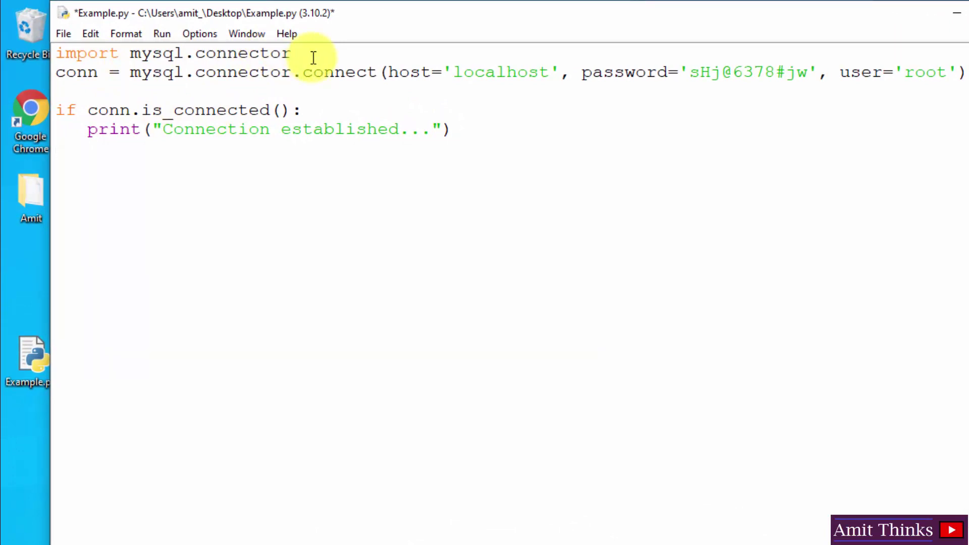
double_click(90, 76)
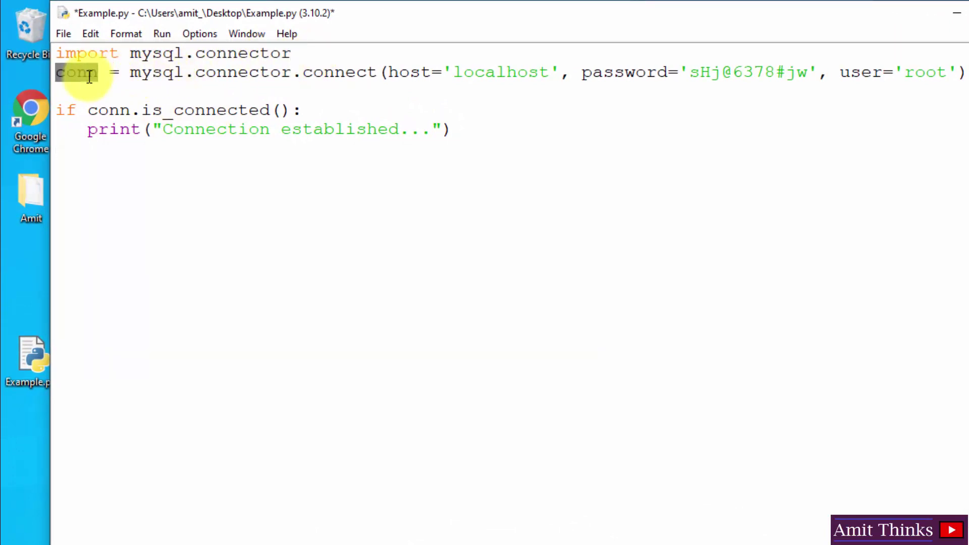
double_click(329, 72)
left_click(419, 74)
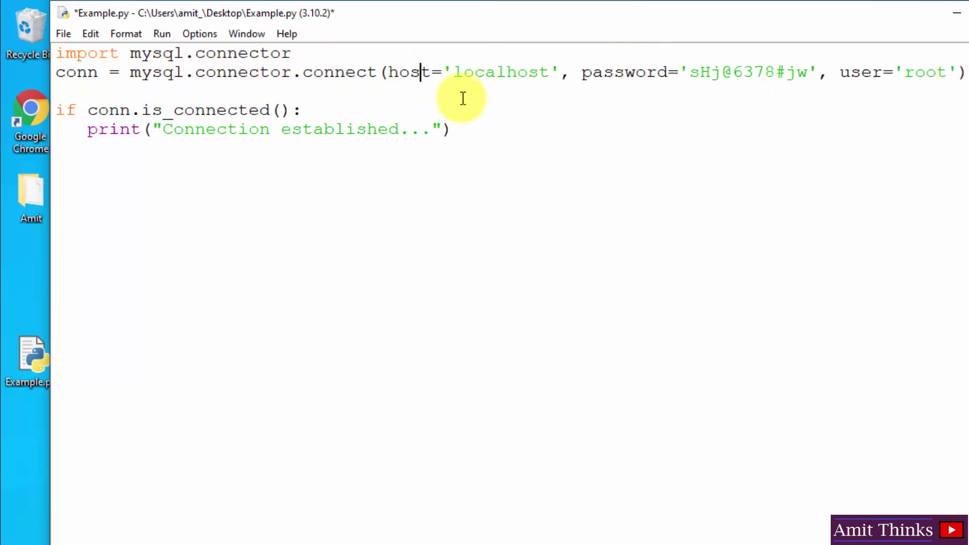
left_click(619, 62)
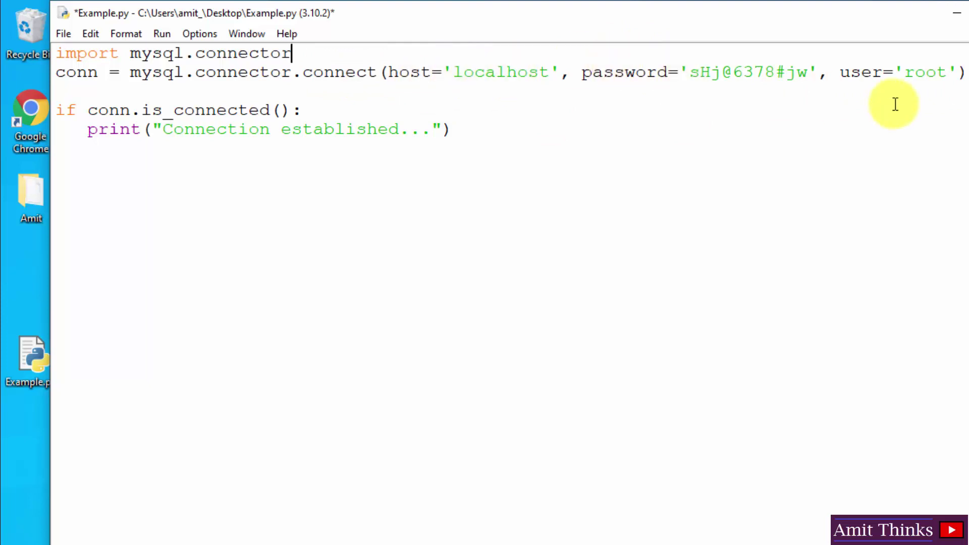
double_click(632, 75)
left_click(864, 78)
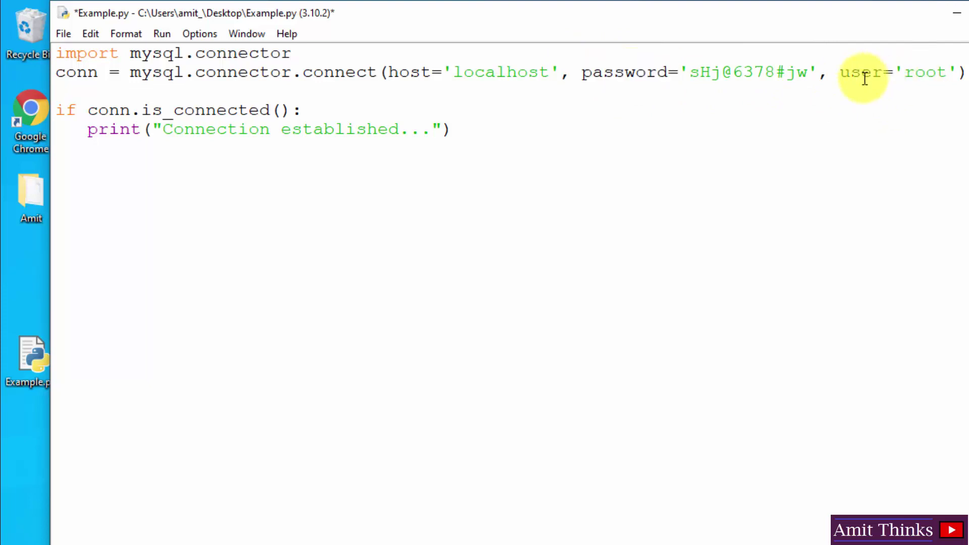
double_click(865, 78)
left_click(705, 123)
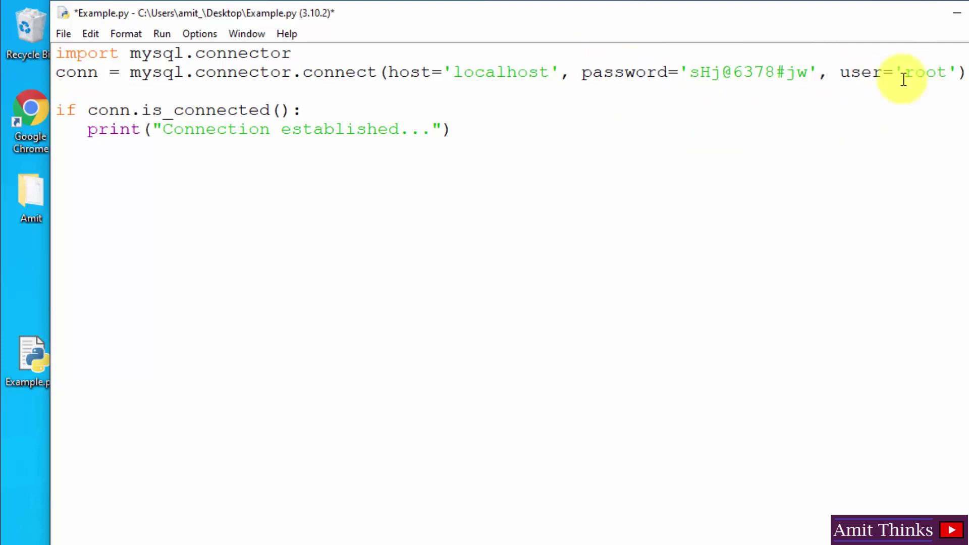
- Review the is_connected check and print message, then rerun the script with F5
left_click(109, 112)
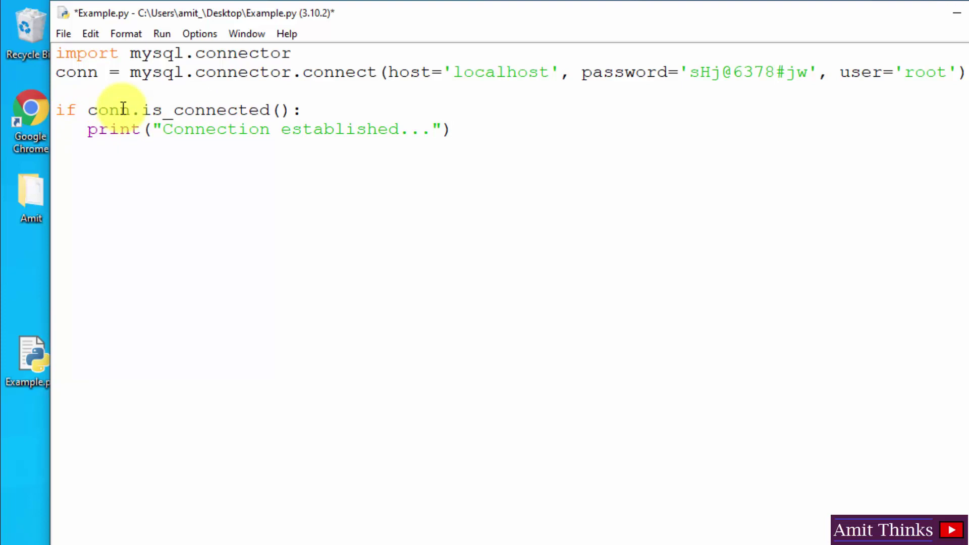
double_click(109, 111)
left_click(319, 132)
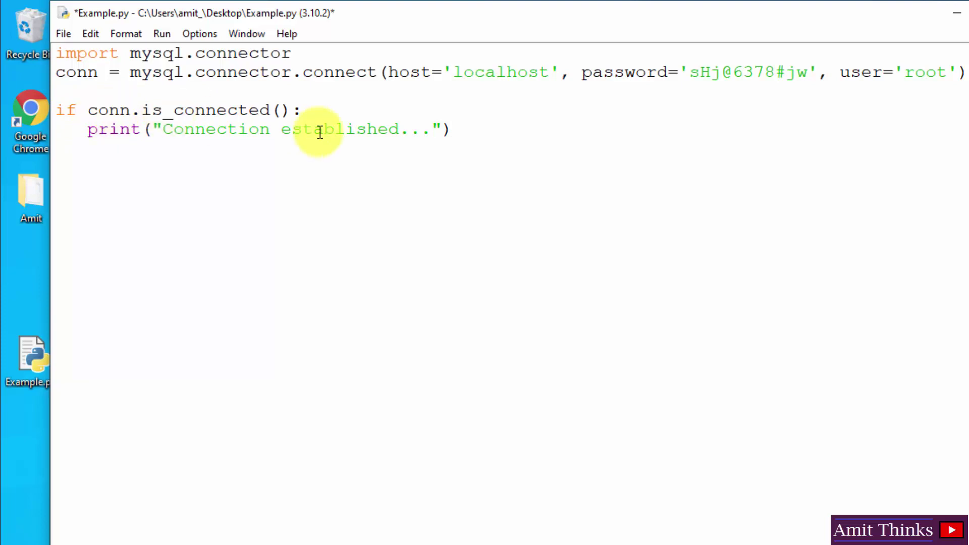
double_click(320, 132)
left_click(355, 130)
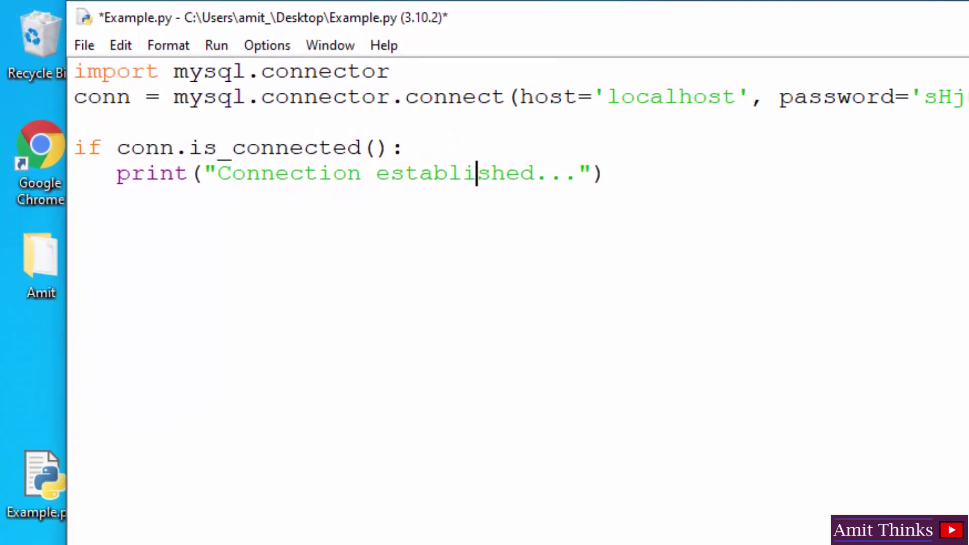
key("F5")
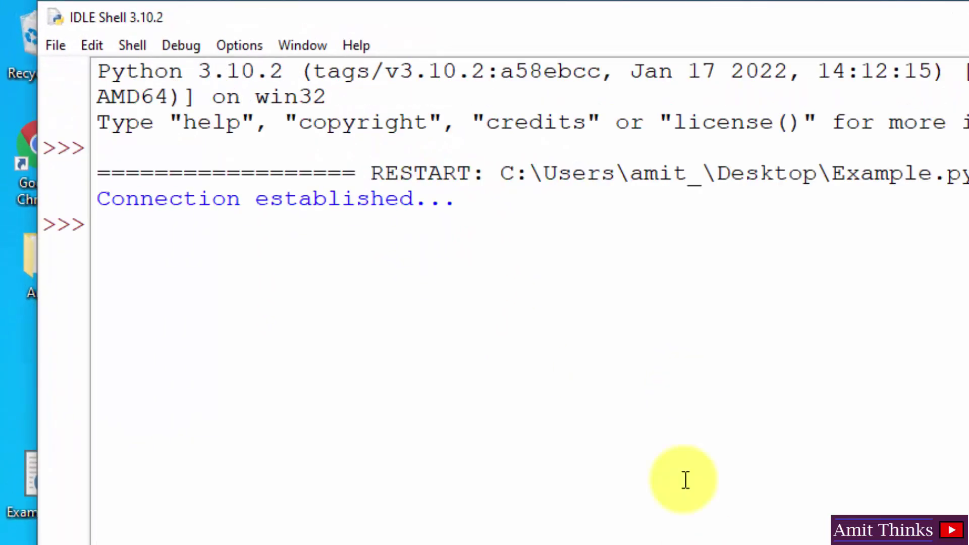